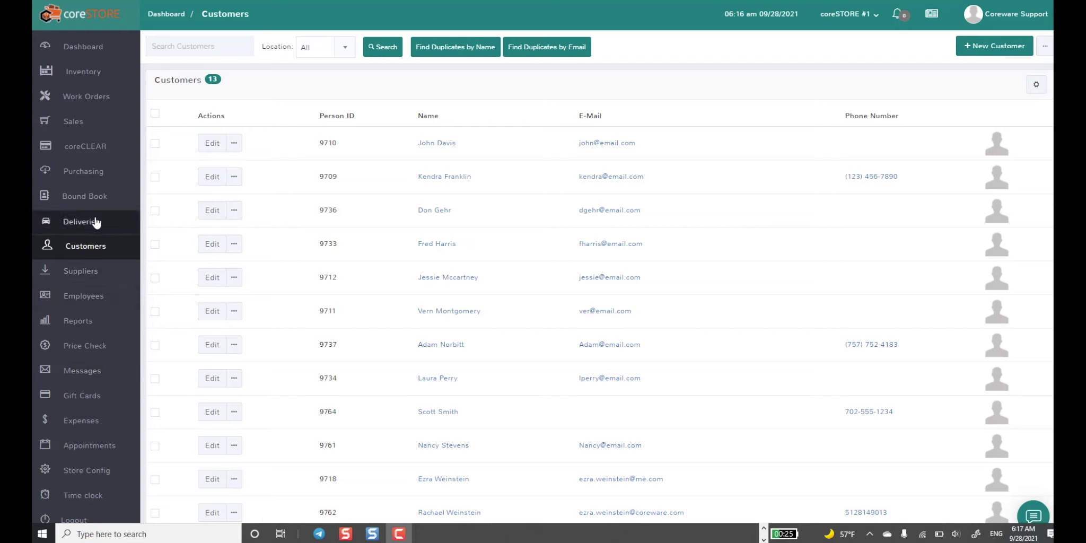
- Expand the Bound Book section in the left sidebar to show its firearm pages
{"action": "left_click", "coordinate": [92, 197]}
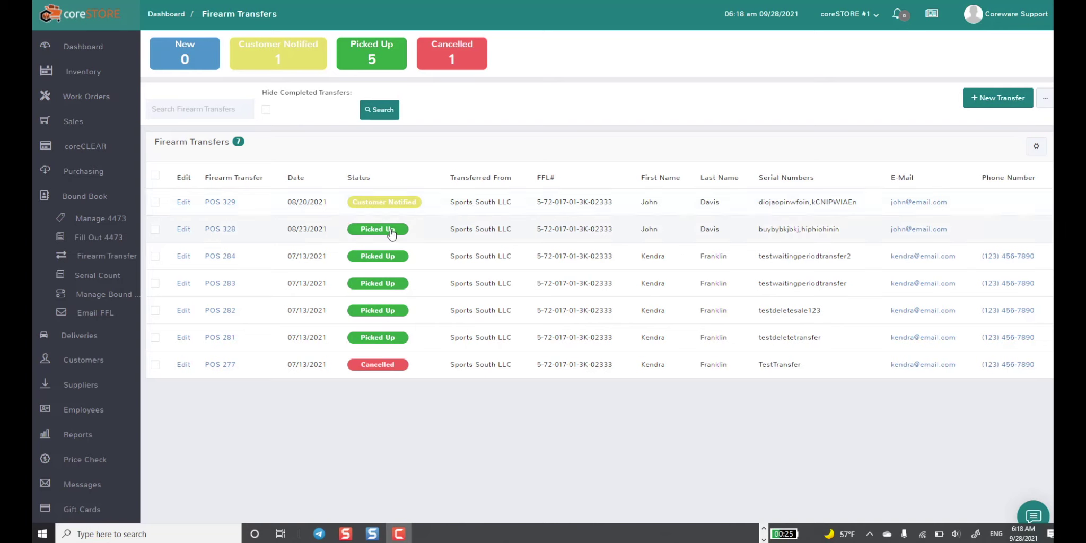
- Turn on Hide Completed Transfers in the Firearm Transfers list
{"action": "left_click", "coordinate": [267, 110]}
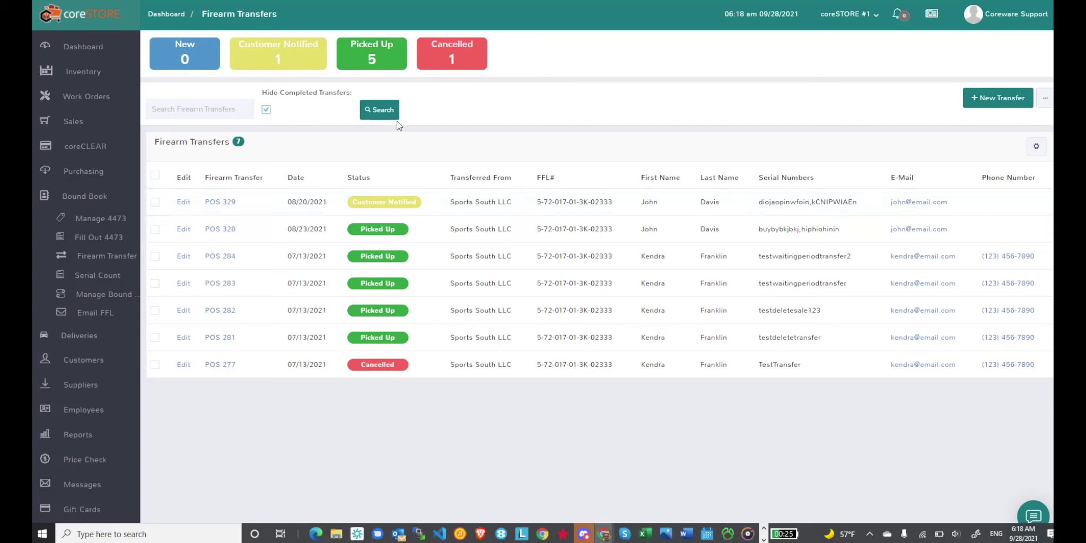
- Filter the list down to open transfer POS 329 and bring up the extra options menu
{"action": "left_click", "coordinate": [381, 110]}
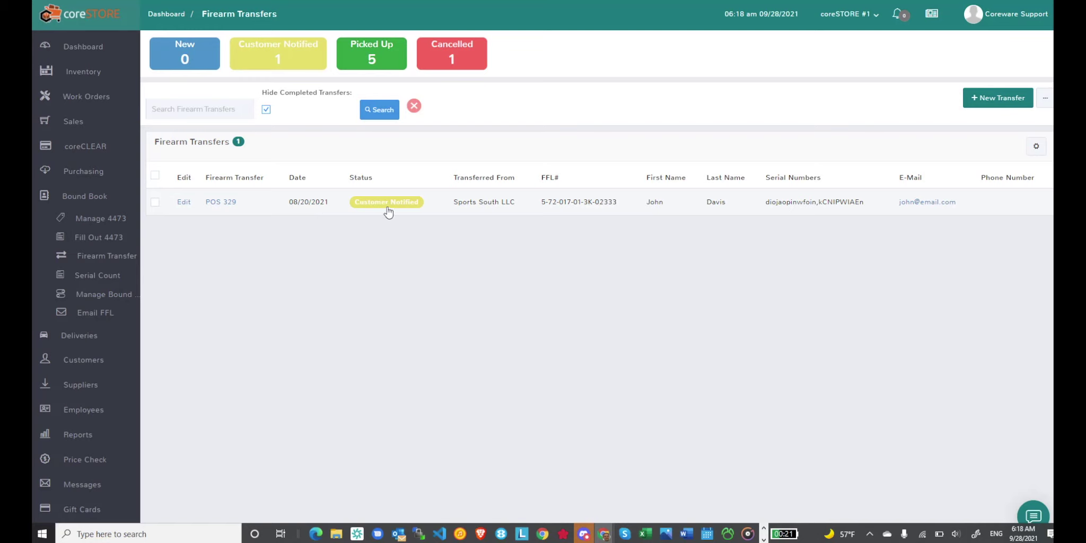
{"action": "left_click", "coordinate": [1047, 102]}
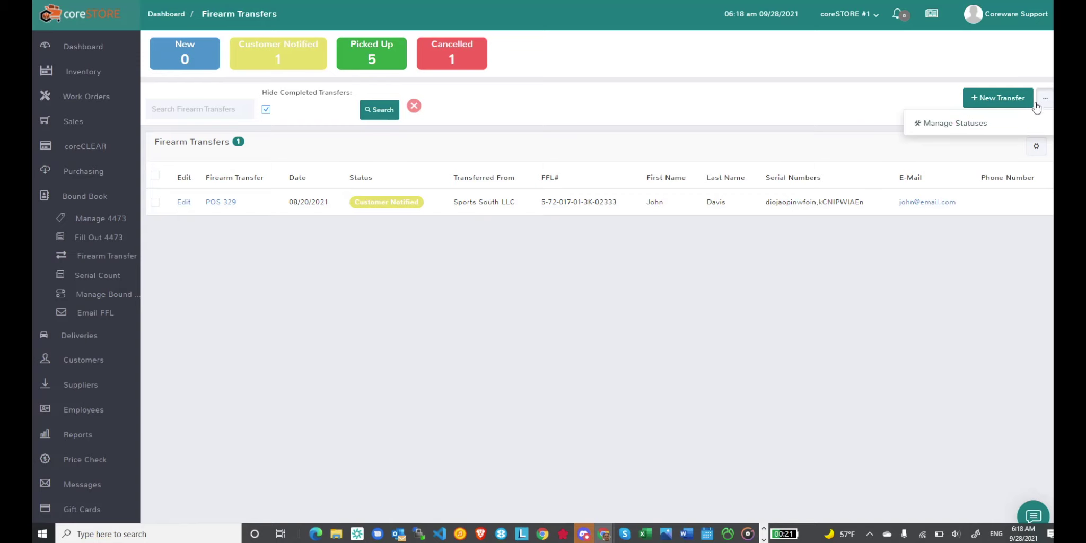
- Review the Customer Notified status settings: colour #e7e06c, sort order 20, no notifications
{"action": "left_click", "coordinate": [959, 124]}
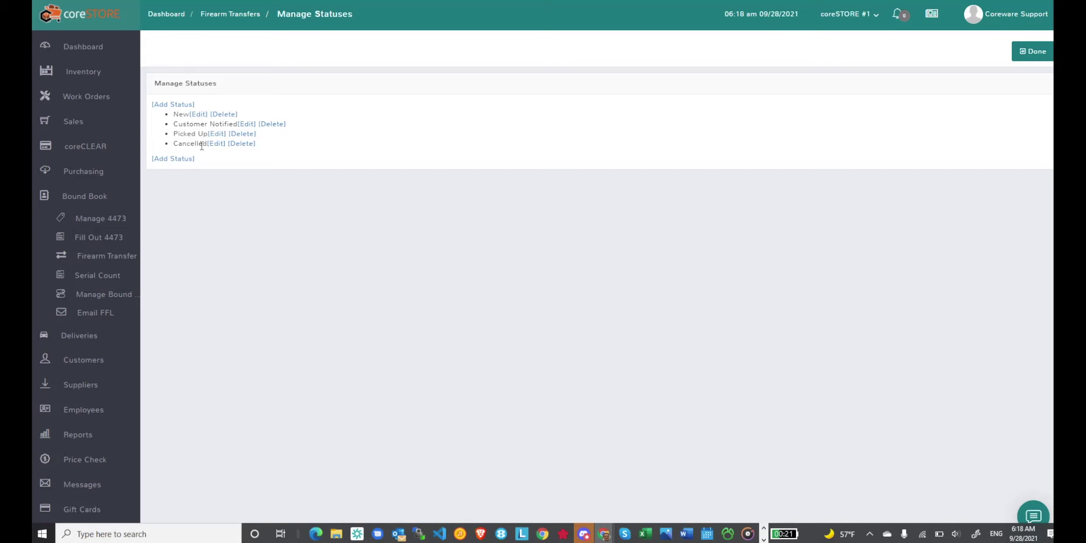
{"action": "left_click", "coordinate": [247, 127]}
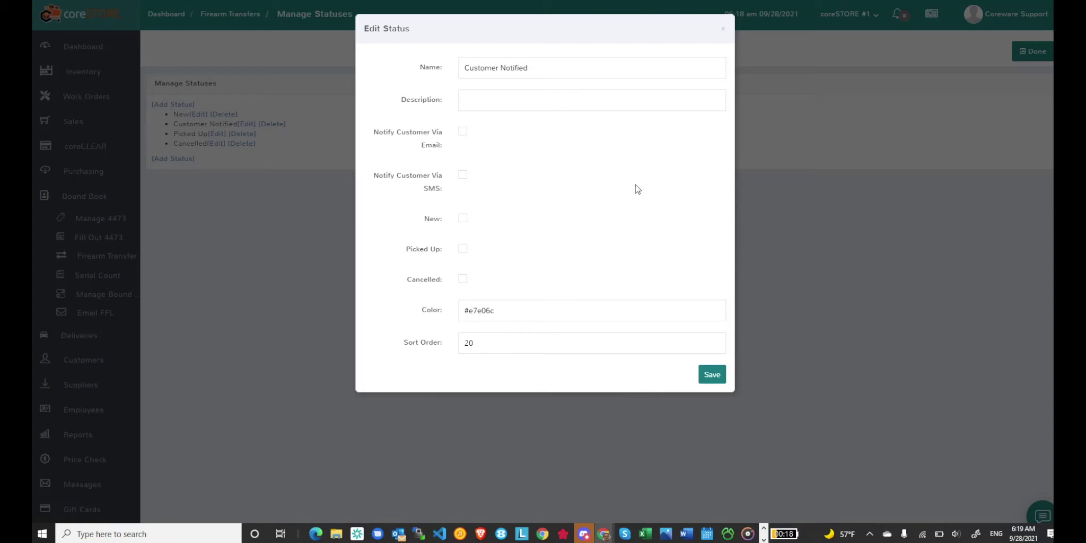
- Close the status editor unchanged and start a new transfer with Sports South LLC as FFL
{"action": "left_click", "coordinate": [722, 30]}
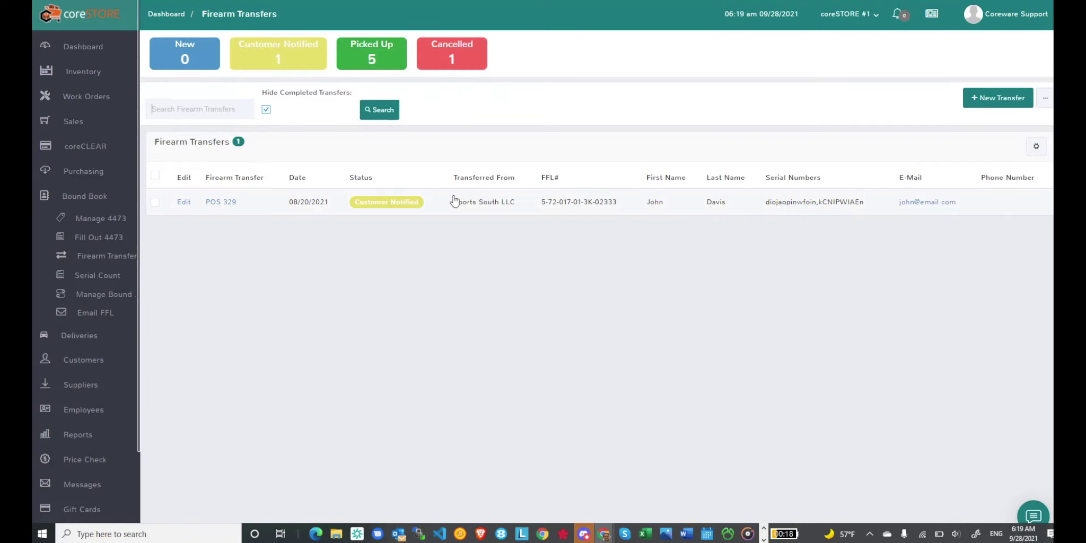
{"action": "left_click", "coordinate": [997, 98]}
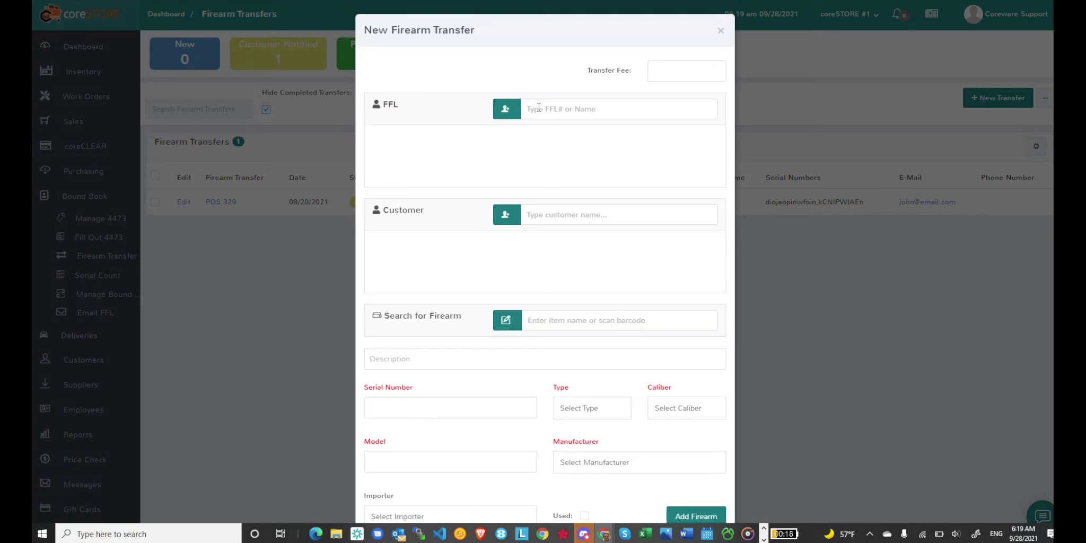
{"action": "type", "text": "Spo"}
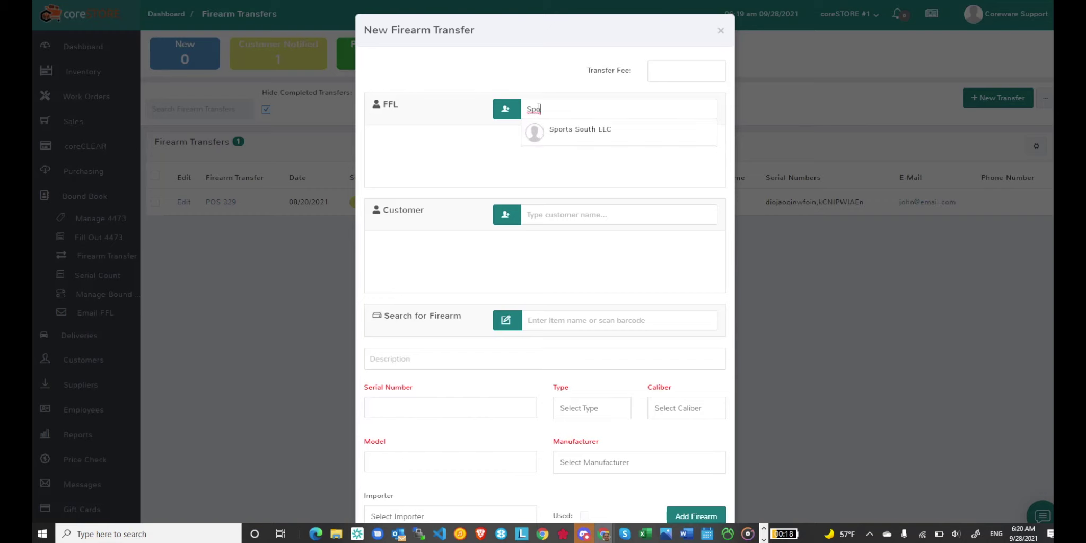
{"action": "left_click", "coordinate": [568, 137]}
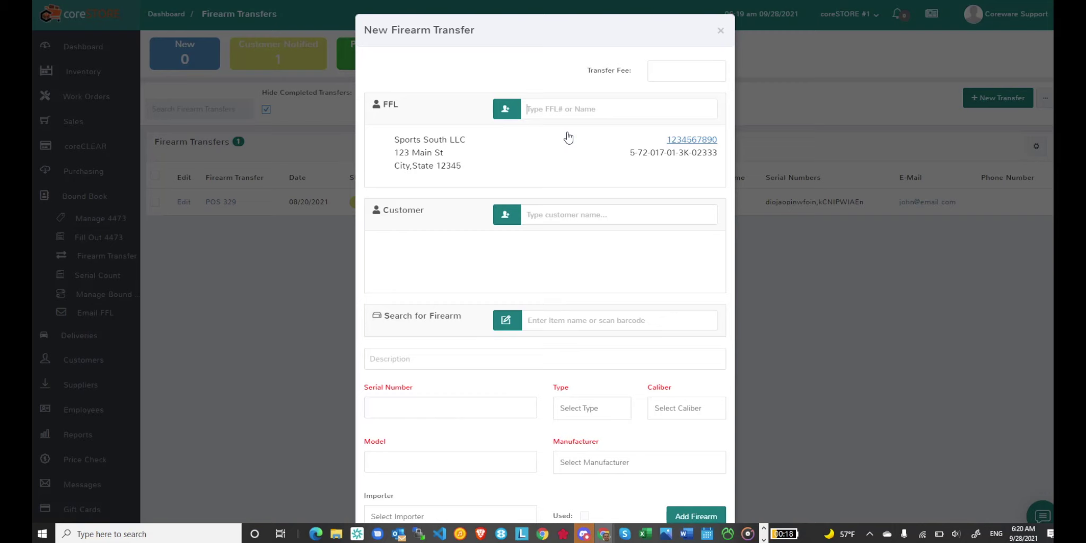
- Start a new FFL supplier and look up a pasted FFL number online, which proves invalid
{"action": "left_click", "coordinate": [506, 113]}
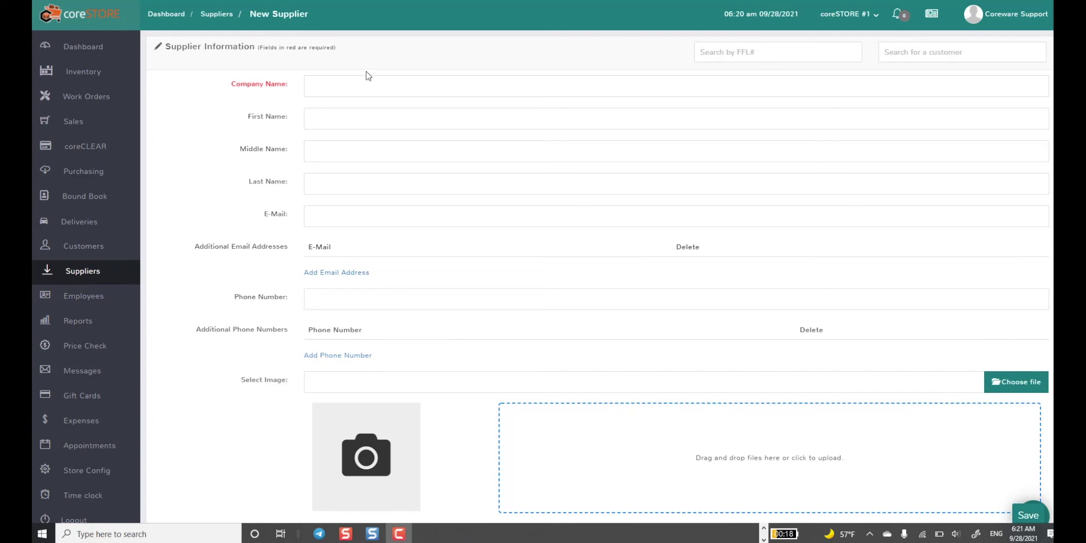
{"action": "left_click", "coordinate": [706, 51]}
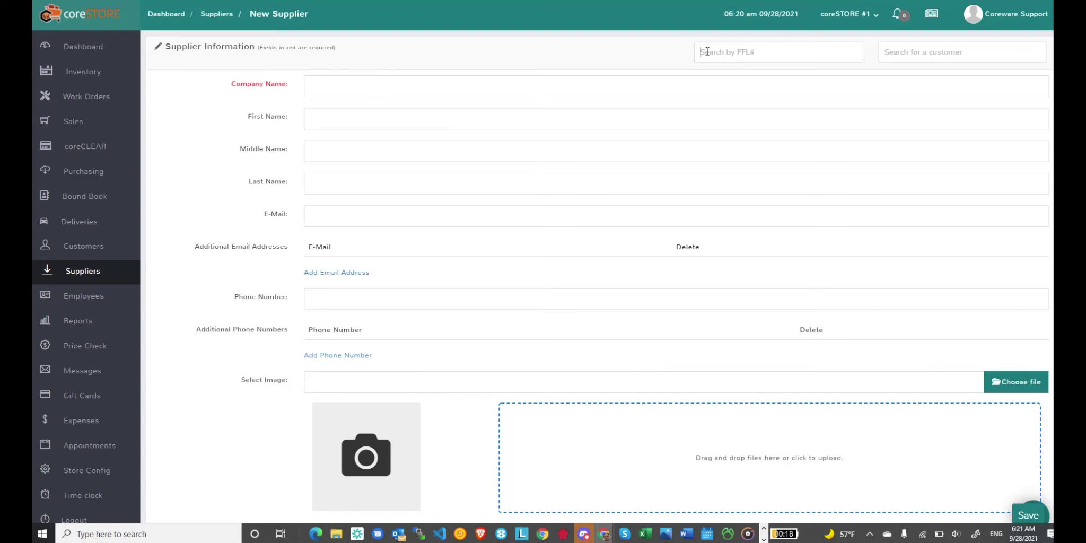
{"action": "type", "text": "4-61-239-01-1M-01473"}
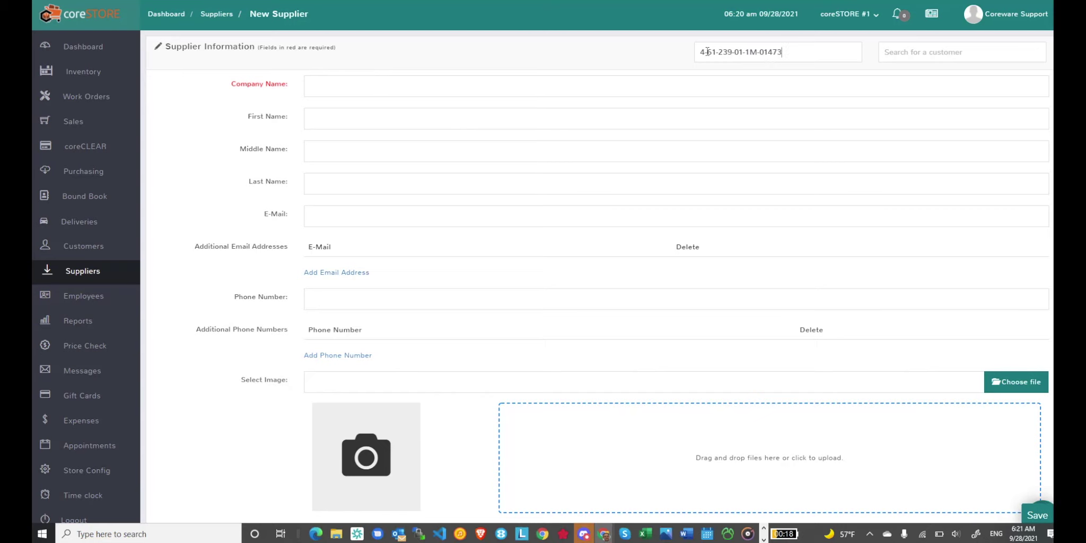
{"action": "key", "text": "Return"}
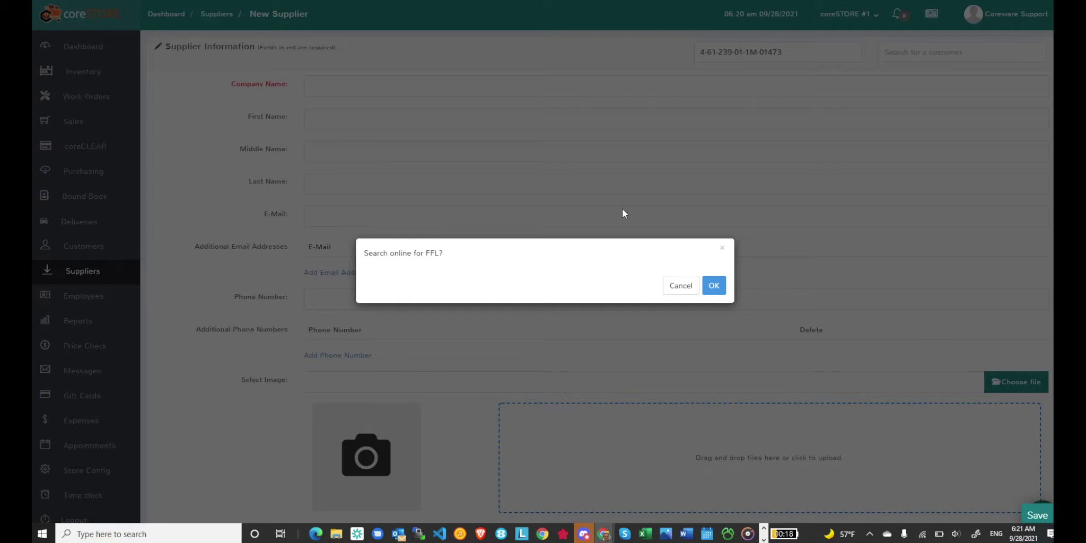
{"action": "left_click", "coordinate": [714, 286]}
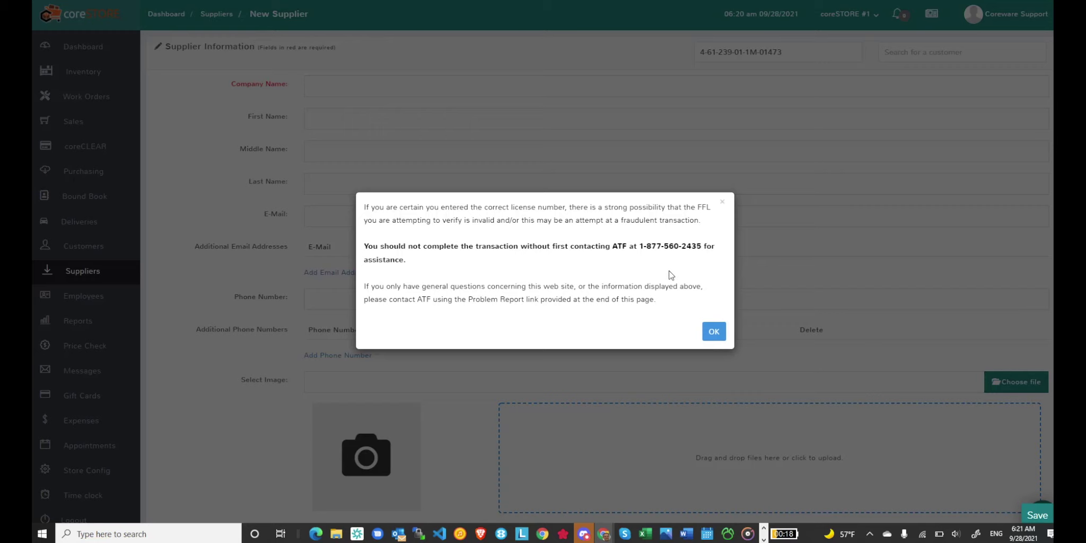
{"action": "left_click", "coordinate": [712, 332]}
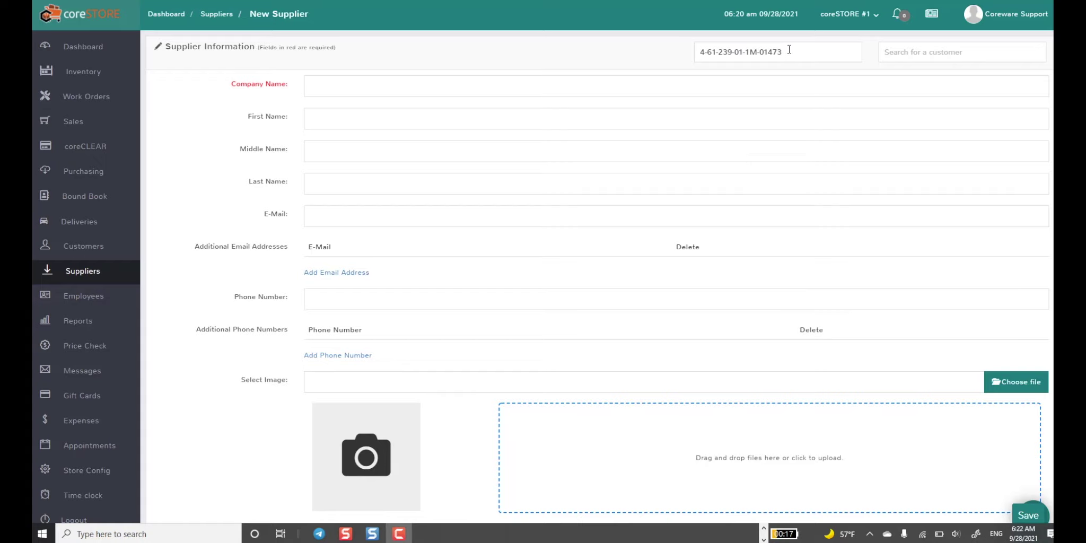
- Look up a valid FFL number to fill the supplier with UNITED ARMS CORPORATION, Frankfort KY, expiring 11/01/2022
{"action": "triple_click", "coordinate": [790, 50]}
{"action": "key", "text": "ctrl+v"}
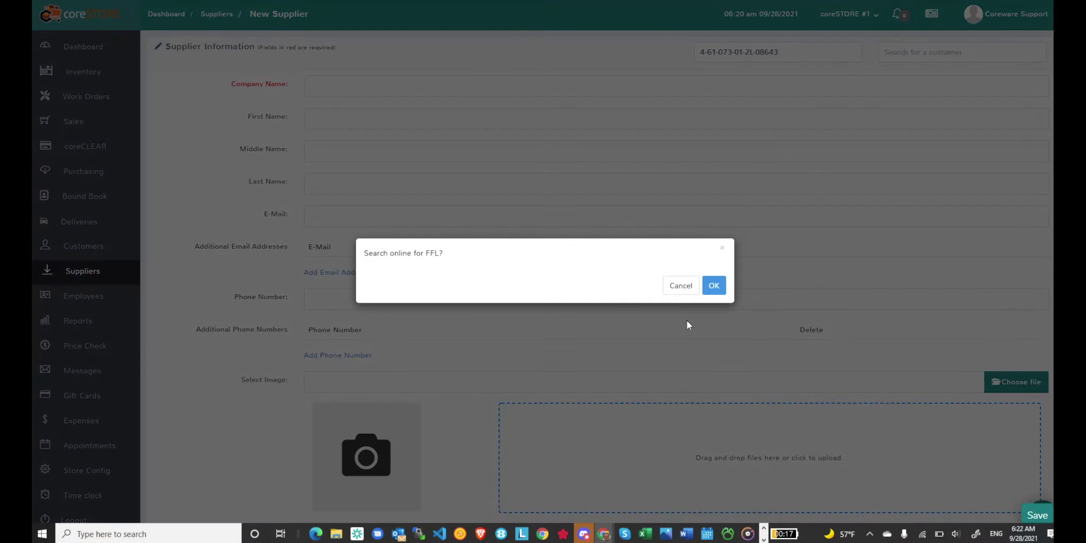
{"action": "left_click", "coordinate": [713, 287]}
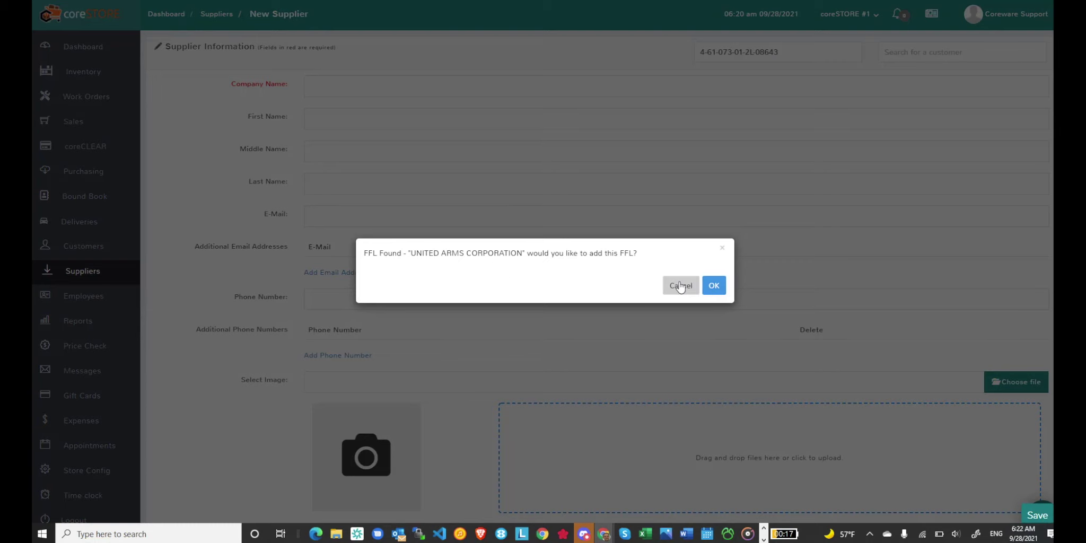
{"action": "left_click", "coordinate": [712, 286]}
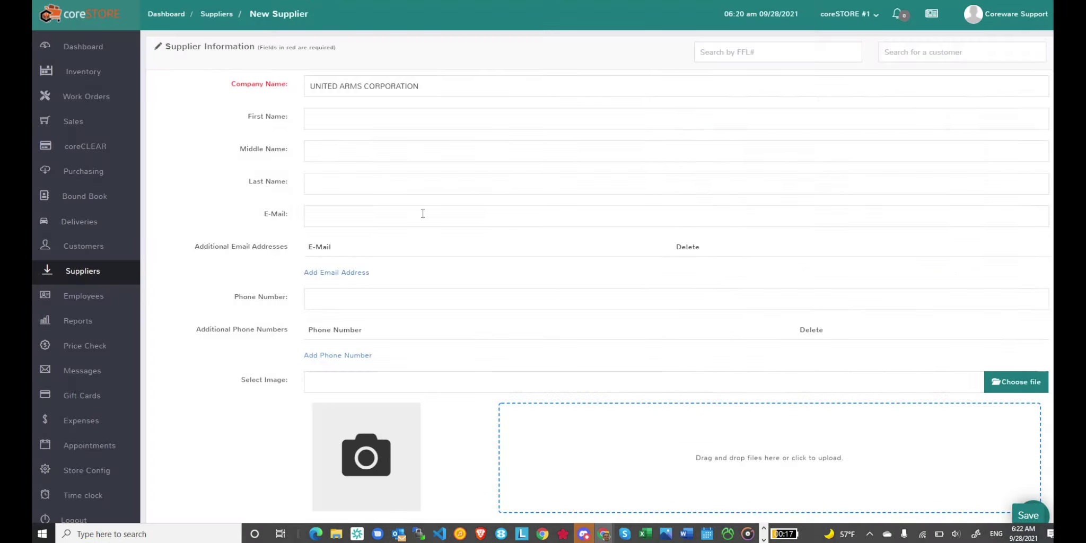
{"action": "scroll", "coordinate": [423, 214], "scroll_direction": "down", "scroll_amount": 8}
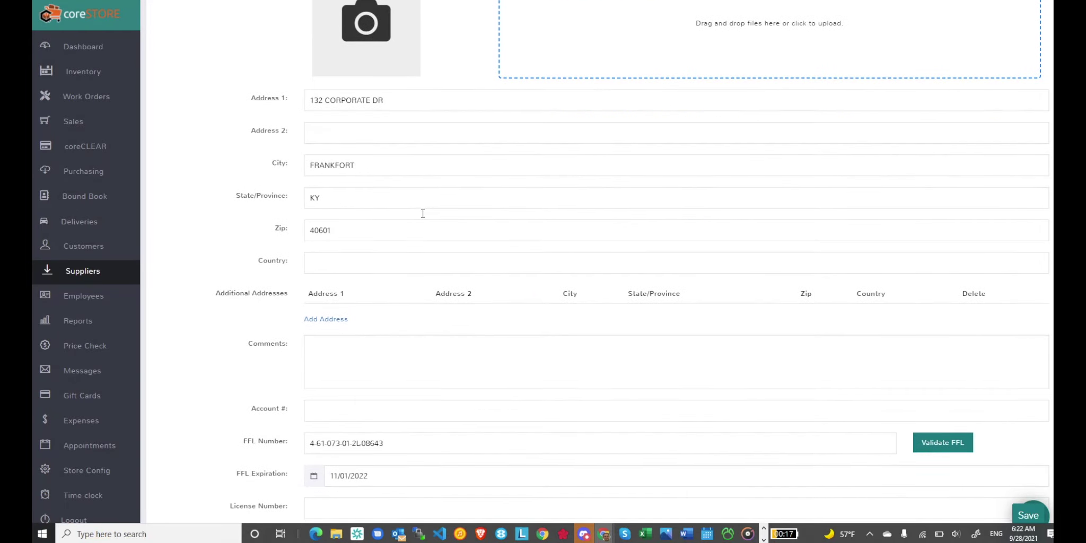
{"action": "scroll", "coordinate": [422, 213], "scroll_direction": "up", "scroll_amount": 3}
{"action": "scroll", "coordinate": [423, 213], "scroll_direction": "down", "scroll_amount": 2}
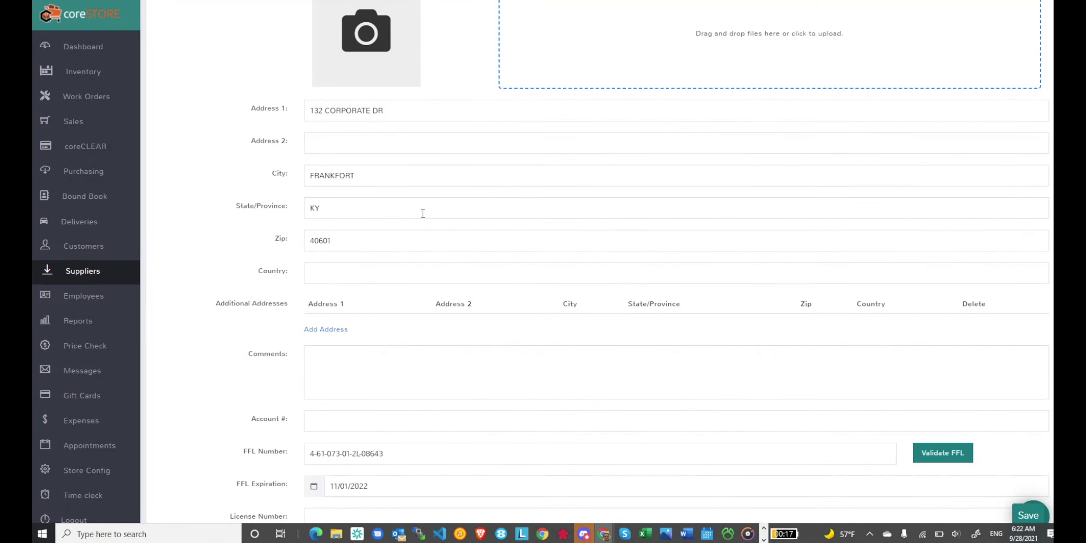
{"action": "scroll", "coordinate": [422, 214], "scroll_direction": "down", "scroll_amount": 4}
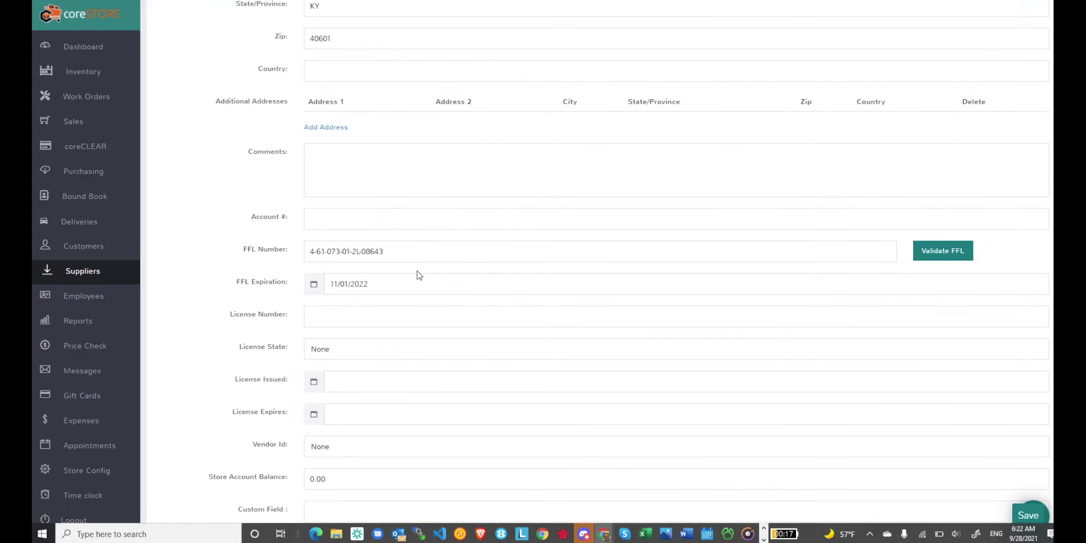
{"action": "scroll", "coordinate": [417, 275], "scroll_direction": "up", "scroll_amount": 5}
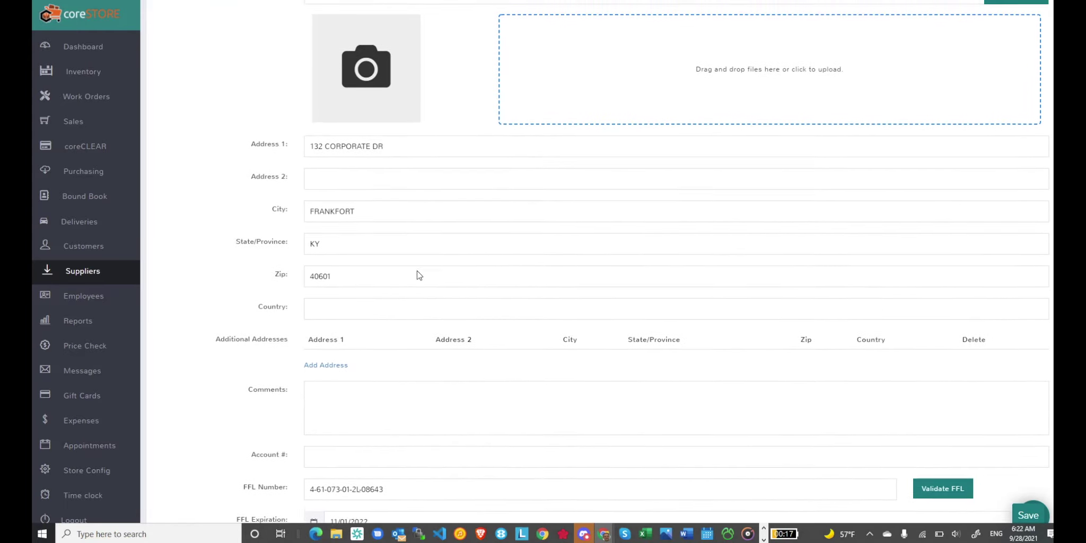
{"action": "scroll", "coordinate": [419, 275], "scroll_direction": "up", "scroll_amount": 8}
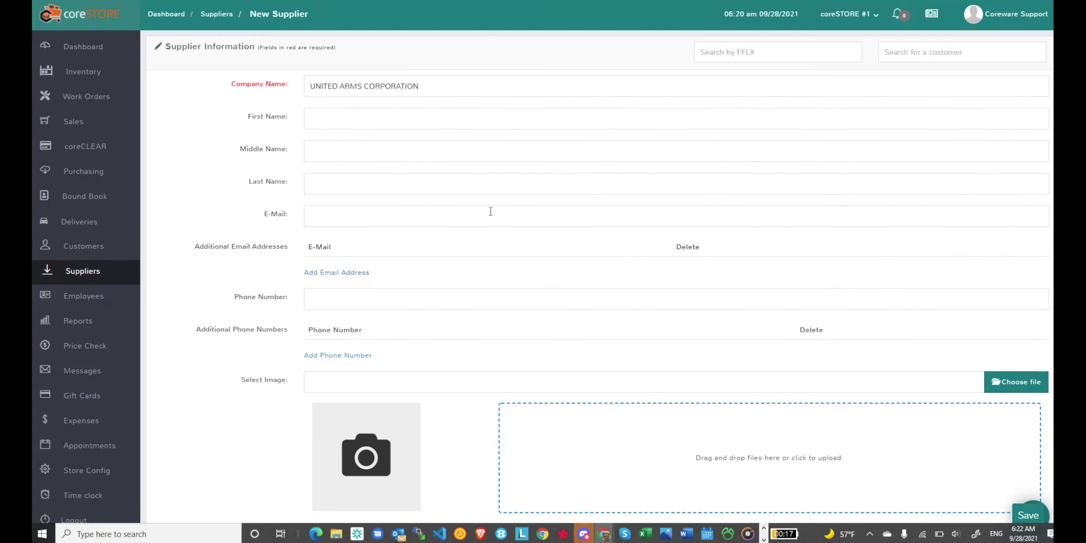
{"action": "left_click", "coordinate": [1028, 516]}
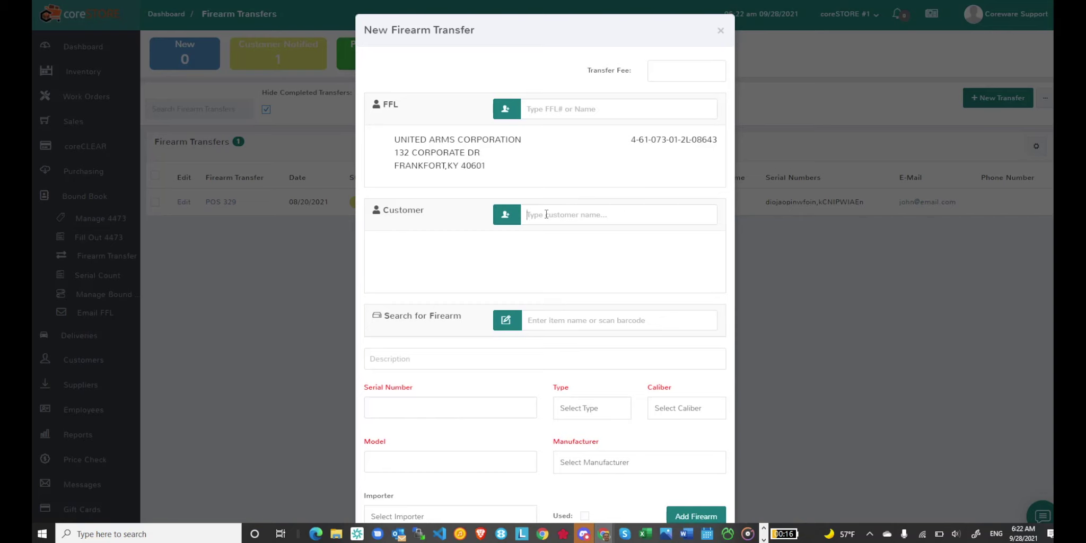
{"action": "left_click", "coordinate": [547, 214]}
{"action": "type", "text": "Joh"}
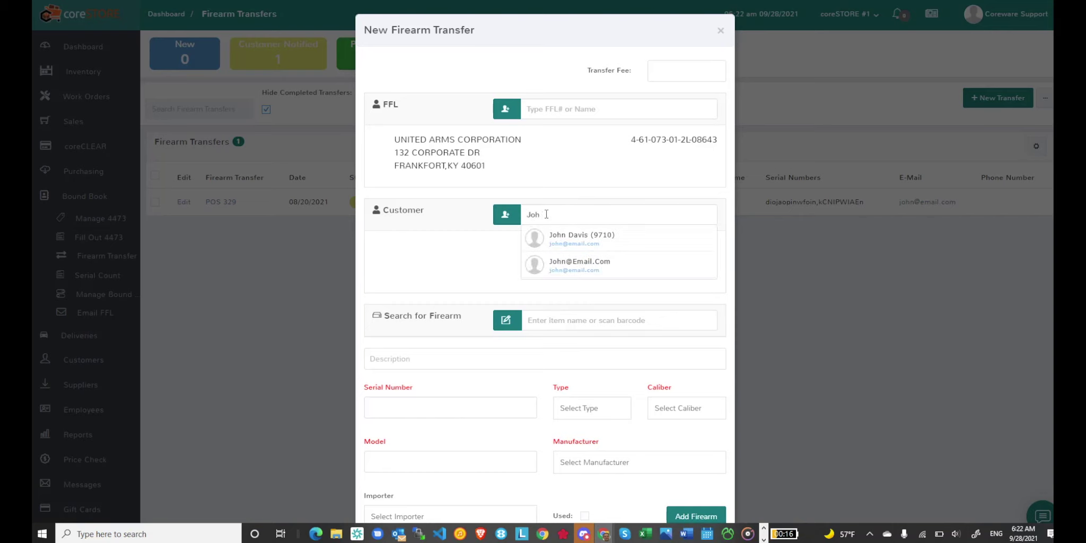
{"action": "left_click", "coordinate": [570, 238]}
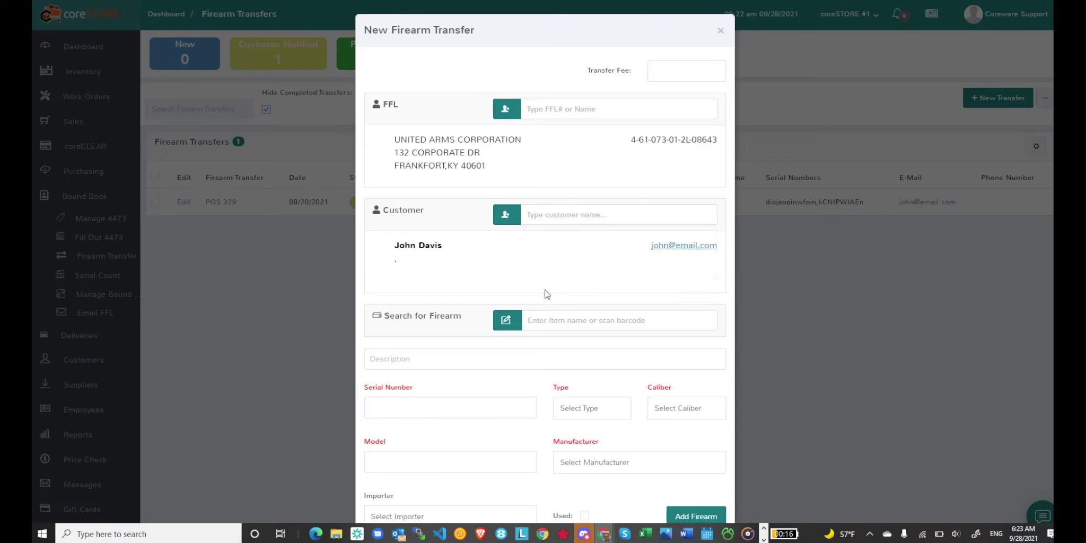
{"action": "scroll", "coordinate": [546, 294], "scroll_direction": "down", "scroll_amount": 1}
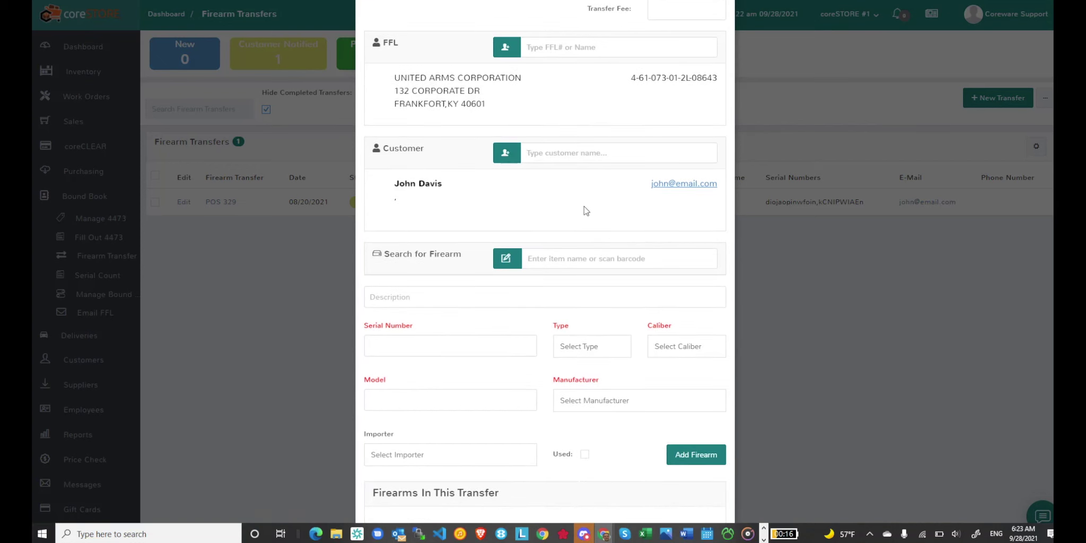
{"action": "scroll", "coordinate": [586, 211], "scroll_direction": "down", "scroll_amount": 1}
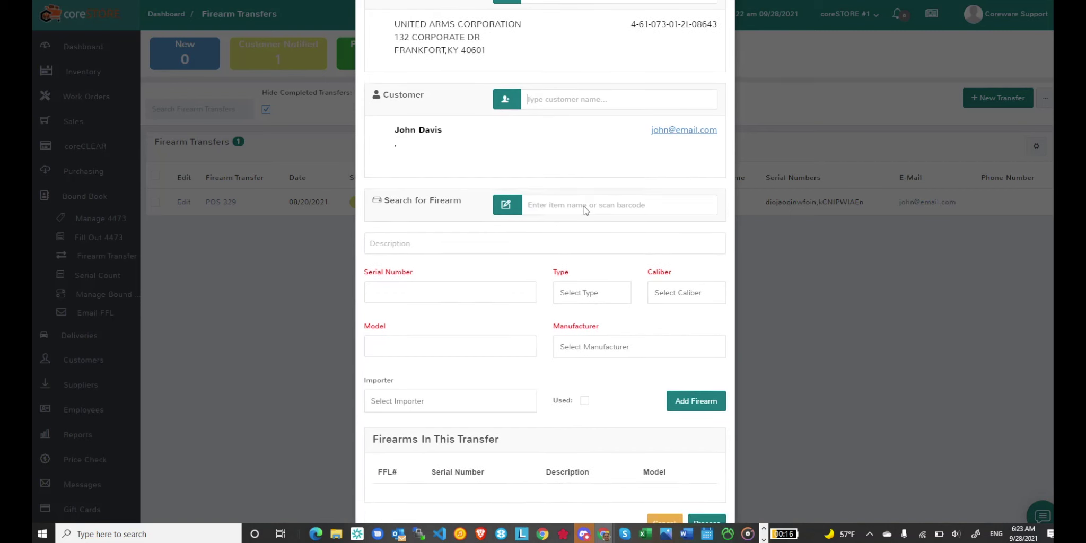
{"action": "scroll", "coordinate": [586, 211], "scroll_direction": "up", "scroll_amount": 1}
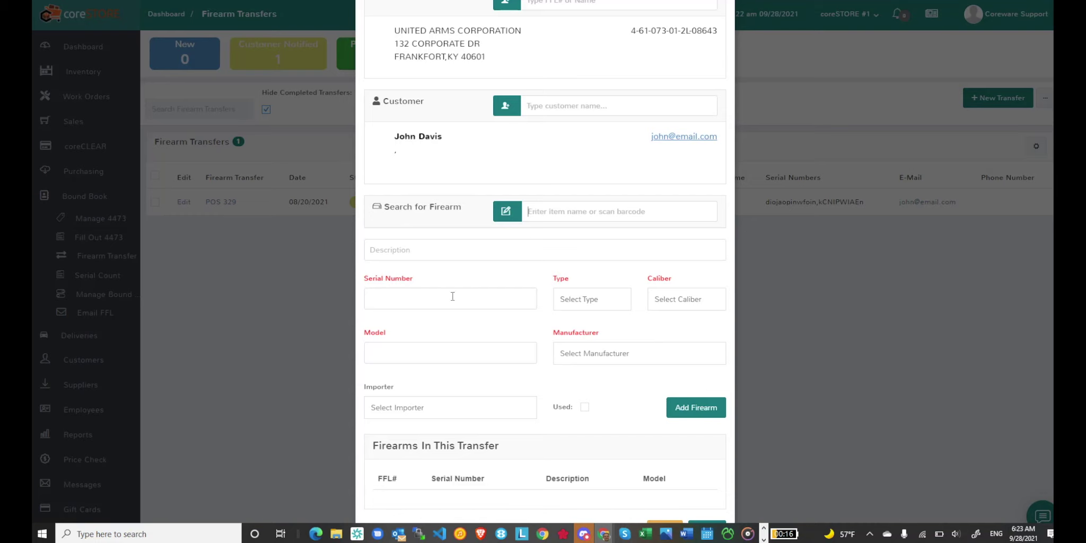
{"action": "scroll", "coordinate": [576, 365], "scroll_direction": "down", "scroll_amount": 1}
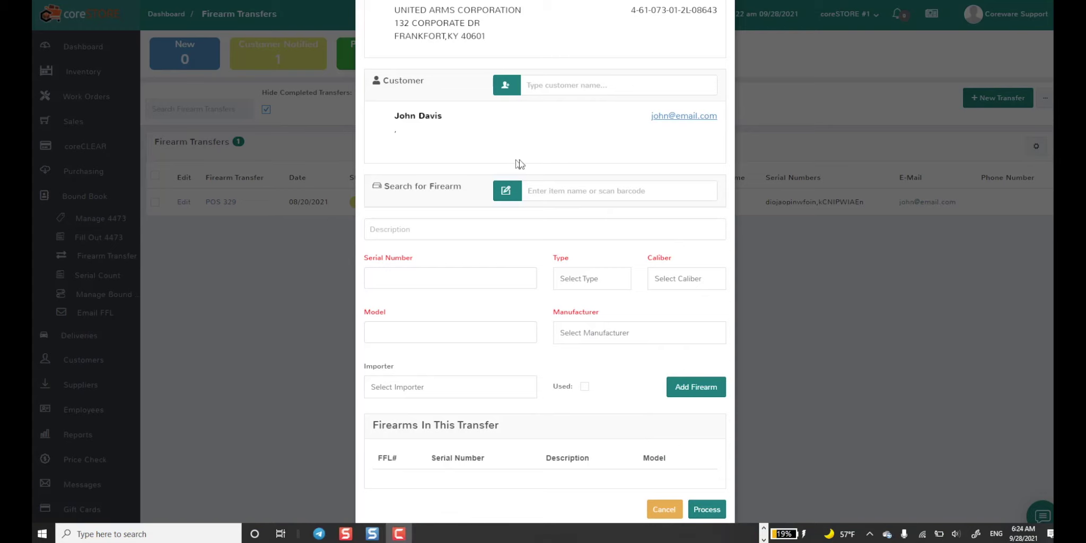
{"action": "left_click", "coordinate": [533, 193]}
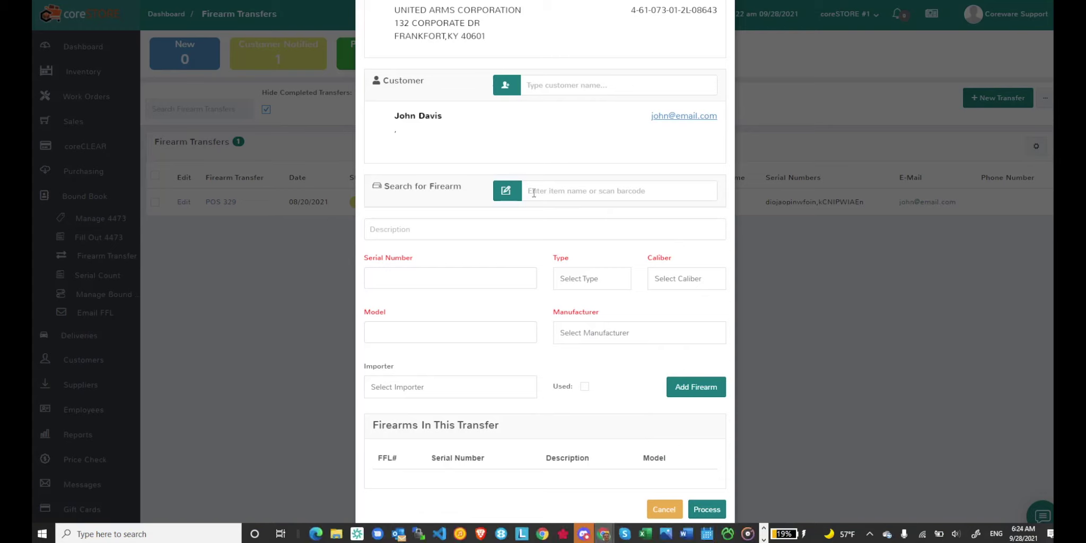
{"action": "type", "text": "798681639199"}
{"action": "key", "text": "Return"}
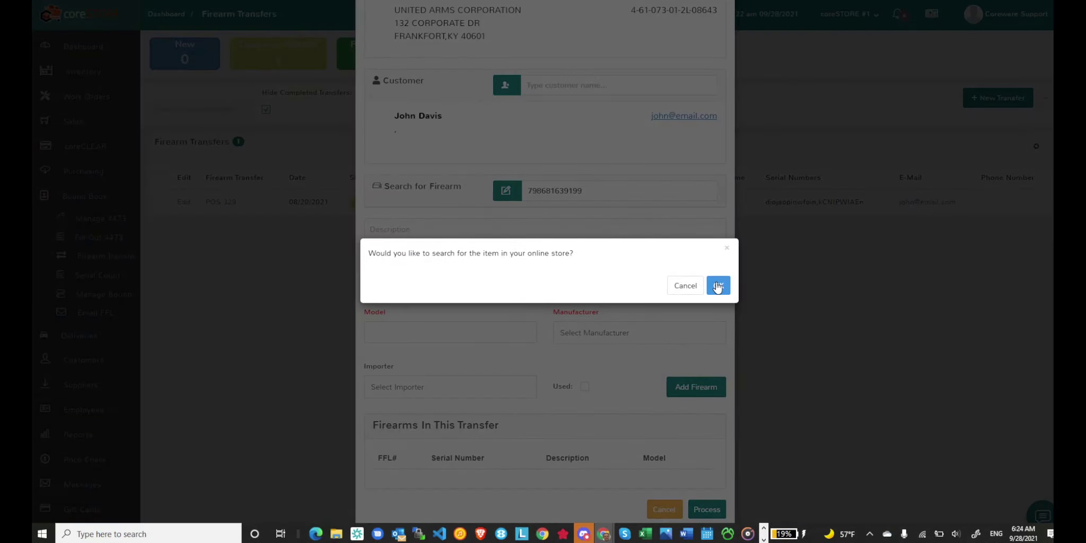
{"action": "left_click", "coordinate": [717, 286]}
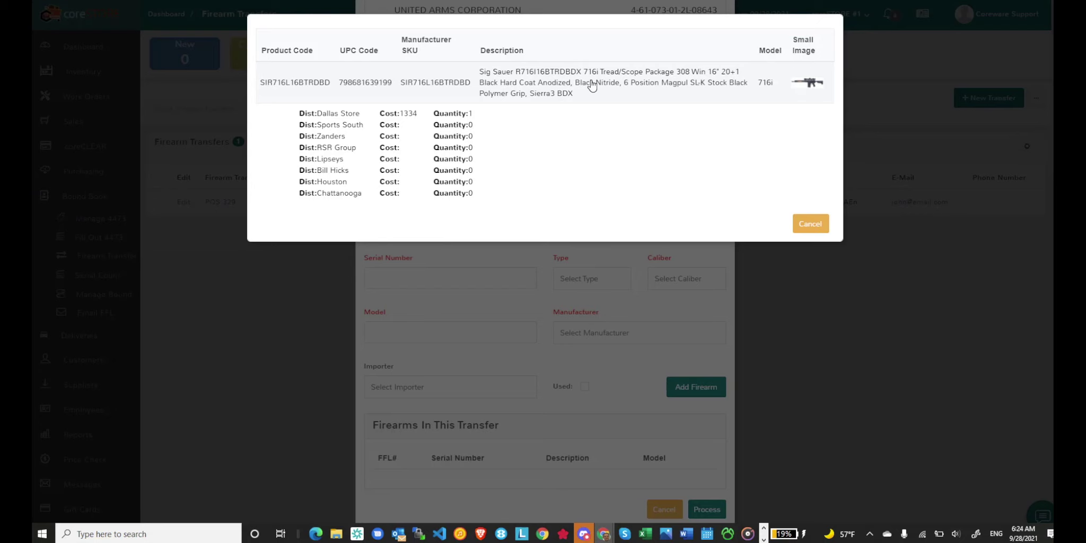
{"action": "left_click", "coordinate": [592, 85]}
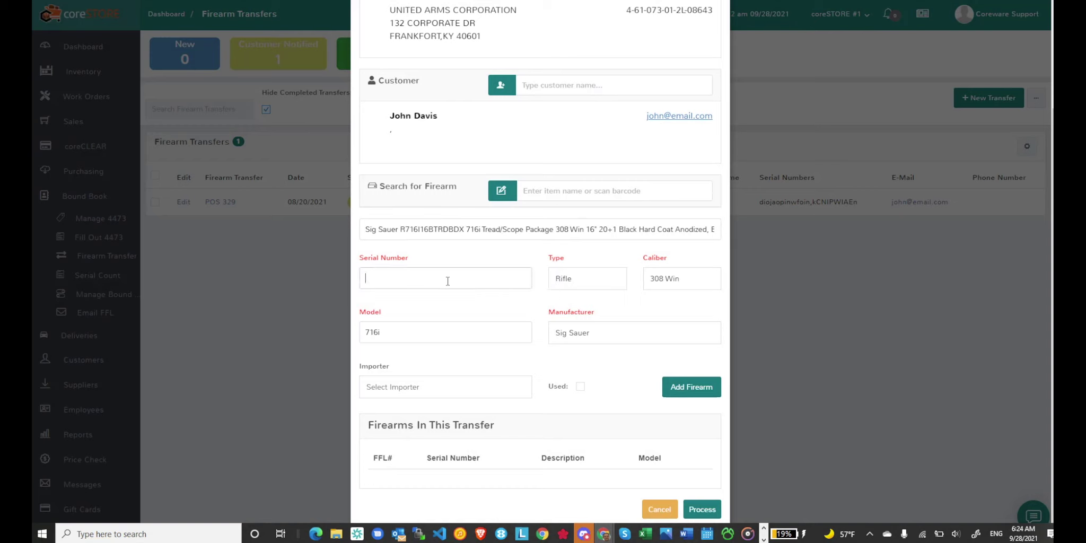
- Add the Sig Sauer 716i with serial XN569016 to the transfer's firearms list
{"action": "type", "text": "XN569016"}
{"action": "scroll", "coordinate": [448, 281], "scroll_direction": "down", "scroll_amount": 2}
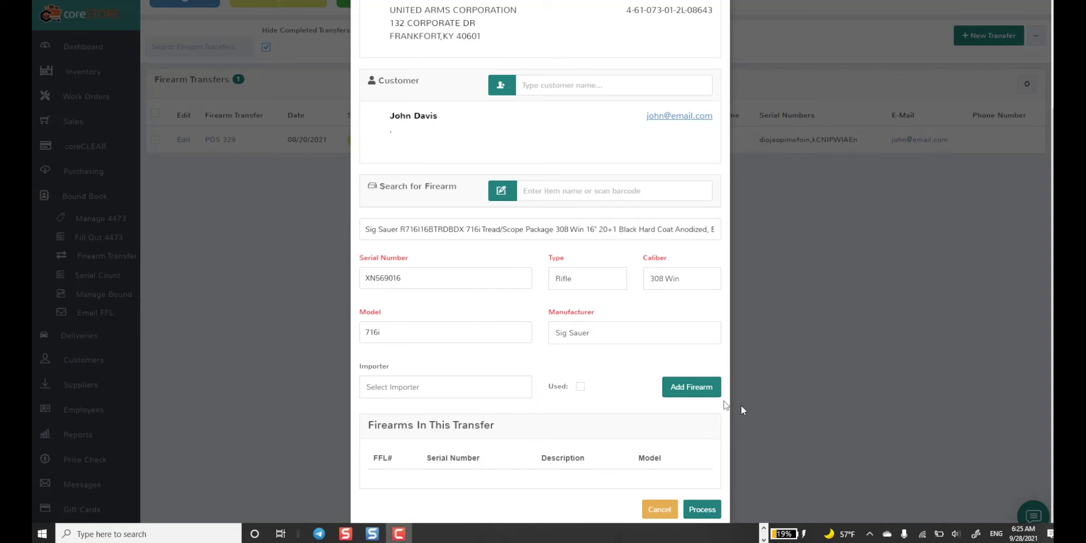
{"action": "left_click", "coordinate": [673, 389]}
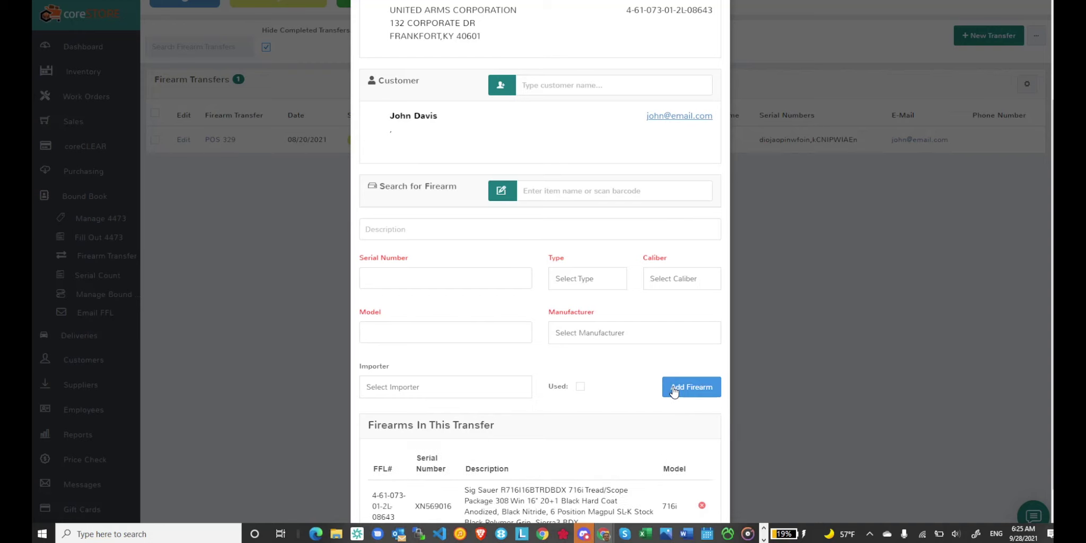
{"action": "scroll", "coordinate": [595, 397], "scroll_direction": "down", "scroll_amount": 1}
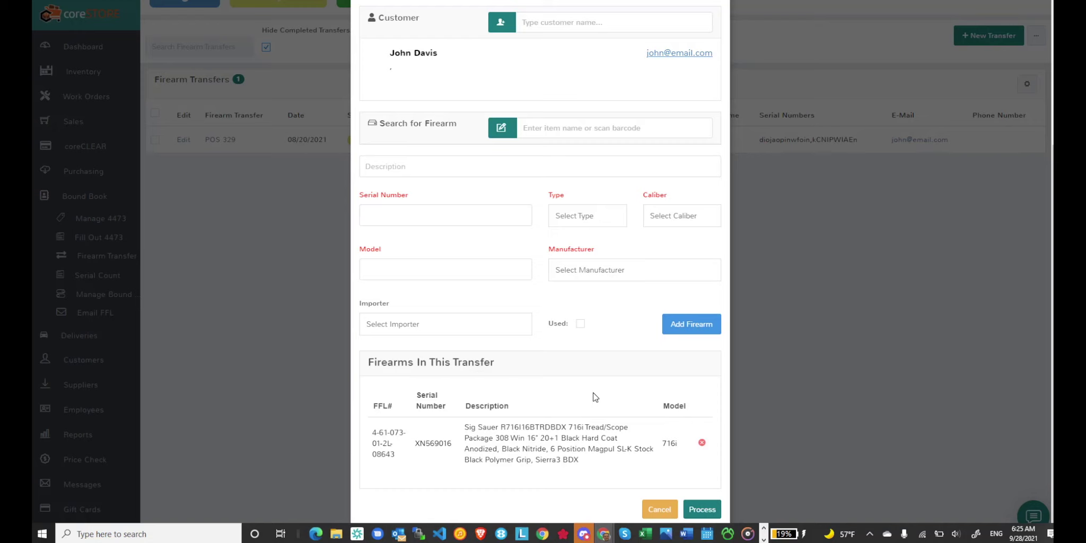
{"action": "scroll", "coordinate": [595, 397], "scroll_direction": "up", "scroll_amount": 3}
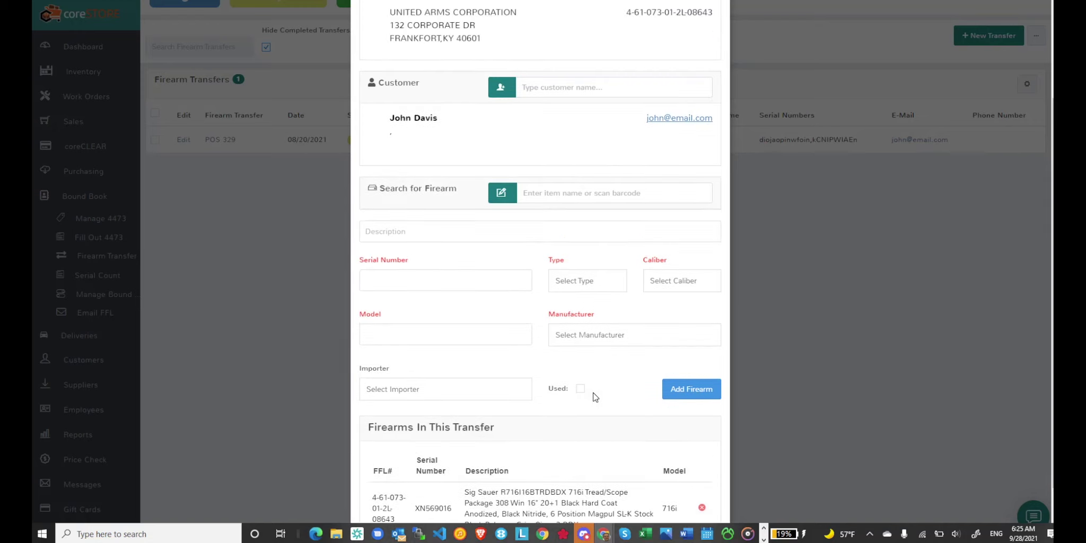
{"action": "scroll", "coordinate": [594, 396], "scroll_direction": "up", "scroll_amount": 1}
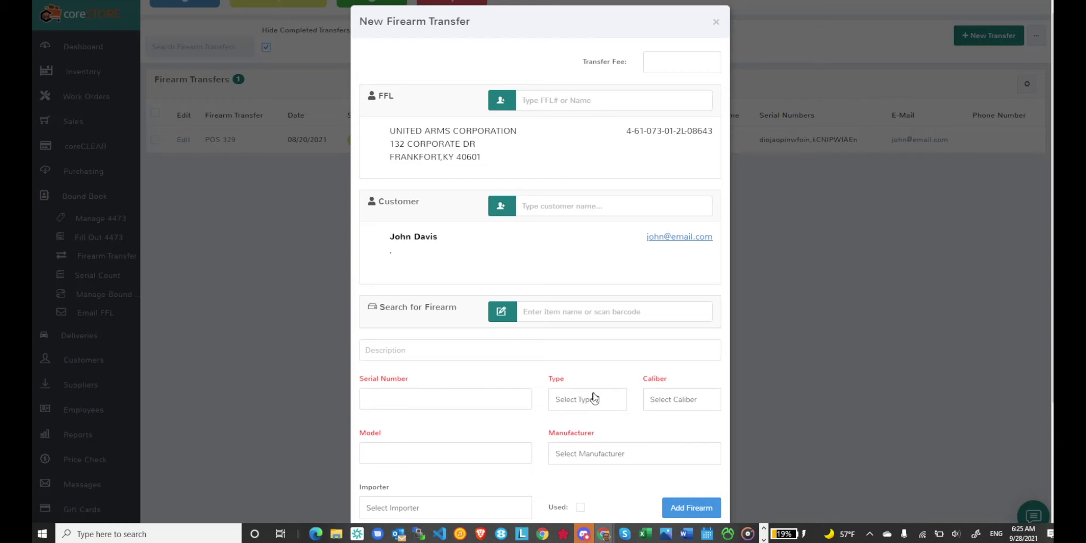
{"action": "scroll", "coordinate": [607, 417], "scroll_direction": "down", "scroll_amount": 4}
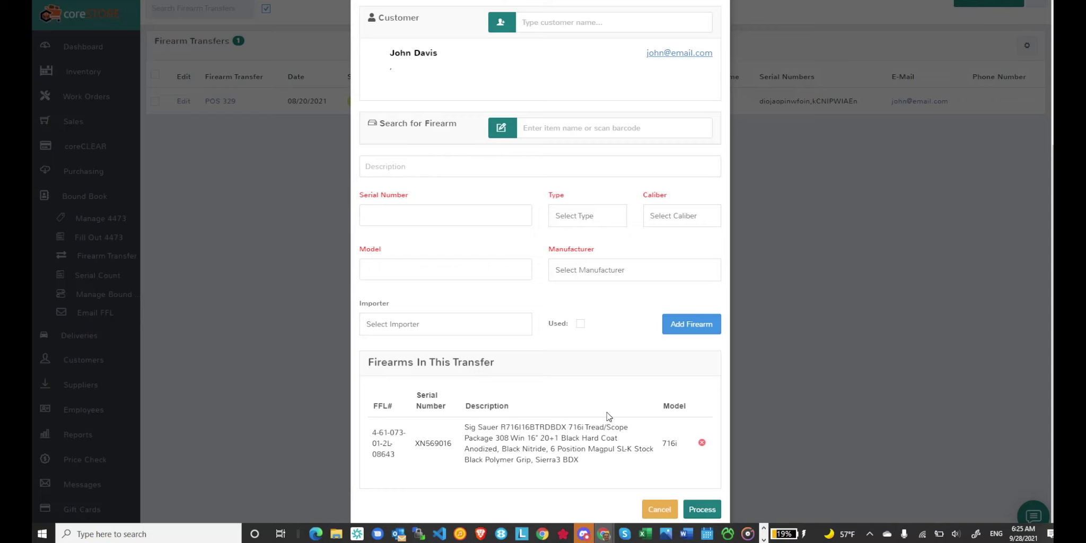
{"action": "scroll", "coordinate": [609, 417], "scroll_direction": "up", "scroll_amount": 3}
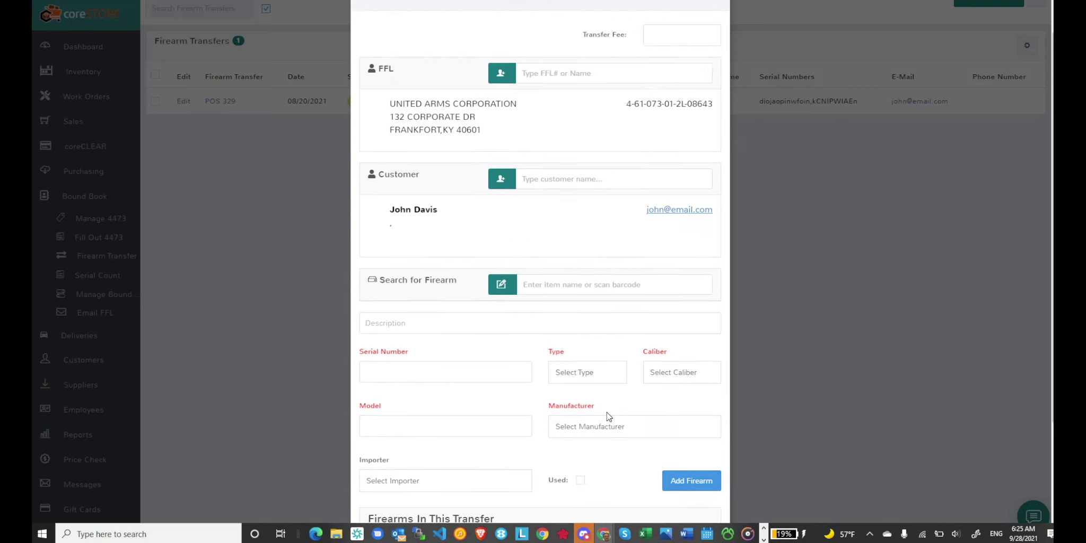
{"action": "scroll", "coordinate": [609, 417], "scroll_direction": "up", "scroll_amount": 1}
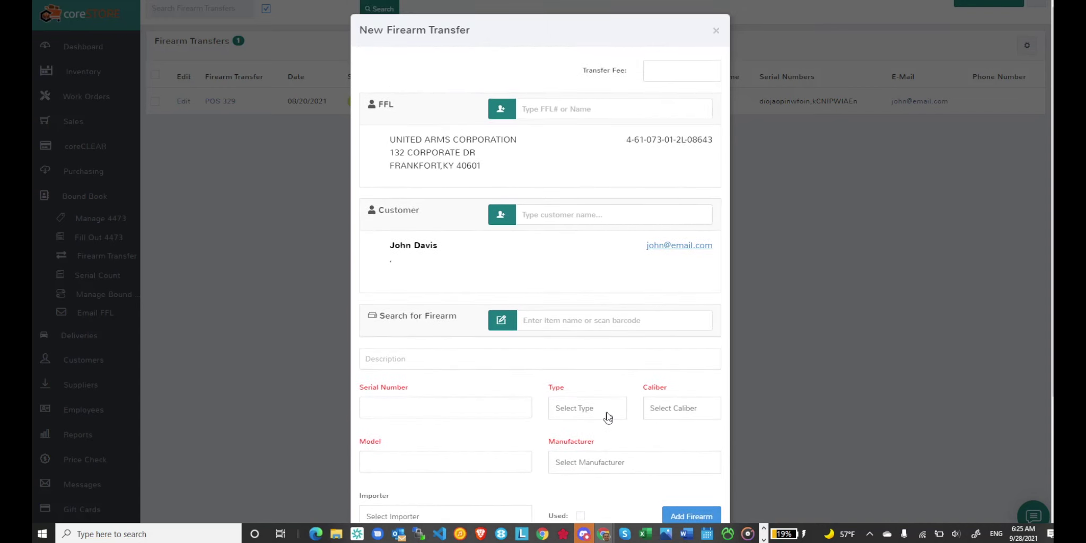
{"action": "scroll", "coordinate": [609, 416], "scroll_direction": "down", "scroll_amount": 4}
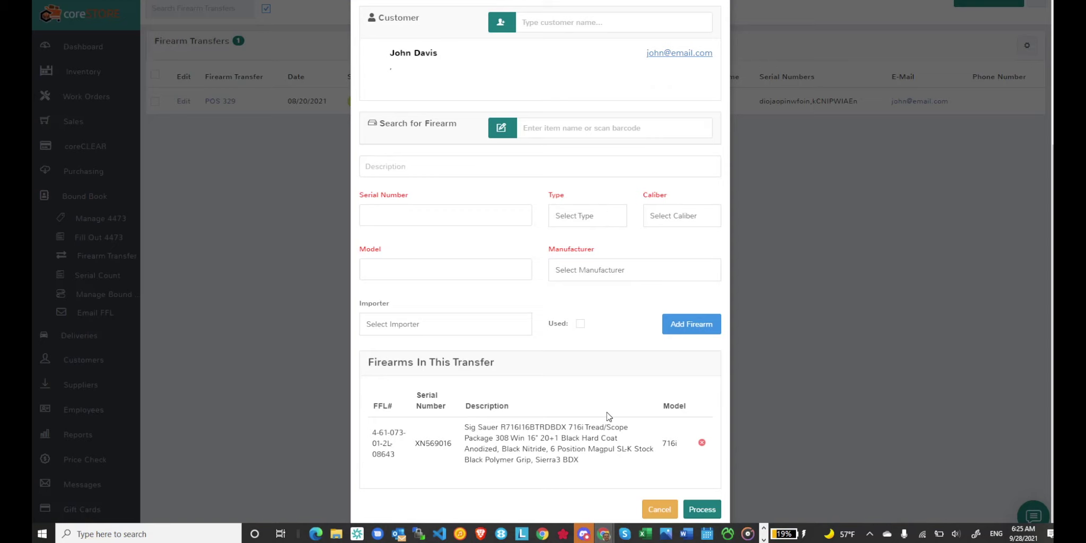
{"action": "scroll", "coordinate": [609, 416], "scroll_direction": "up", "scroll_amount": 2}
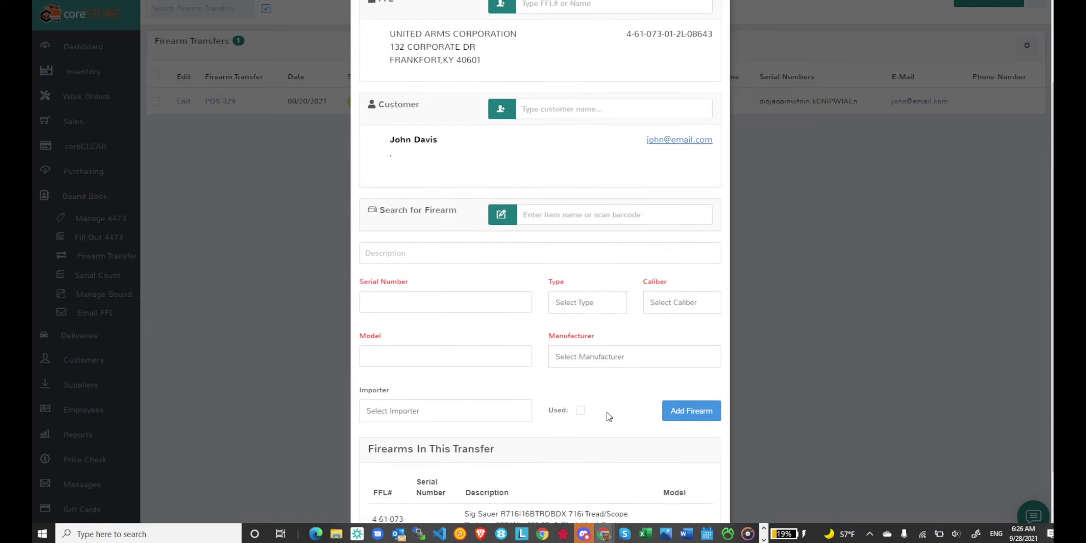
{"action": "scroll", "coordinate": [609, 416], "scroll_direction": "up", "scroll_amount": 2}
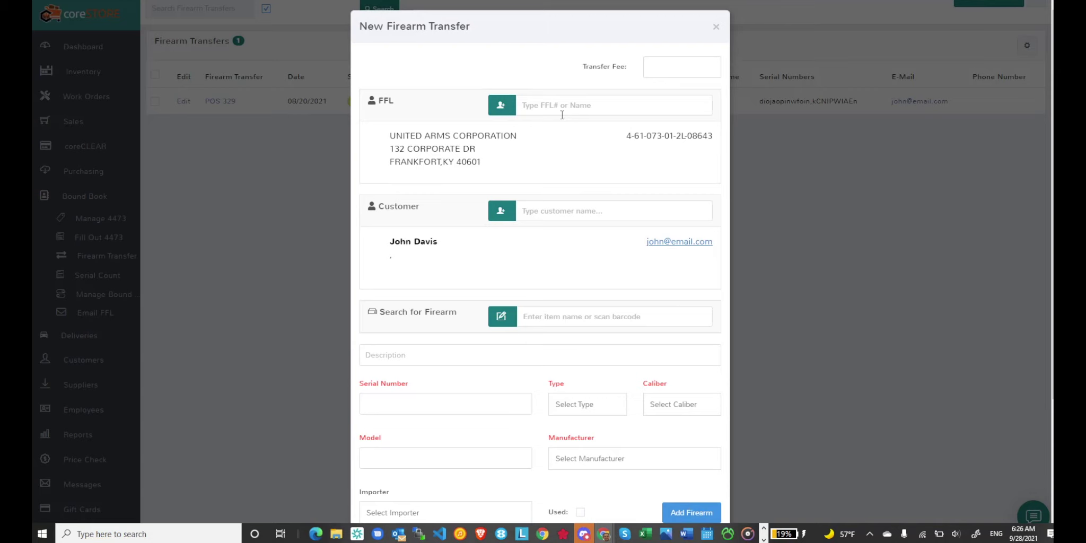
- Enter a transfer fee of 50 and switch the FFL from UNITED ARMS CORPORATION to Sports South LLC
{"action": "left_click", "coordinate": [657, 70]}
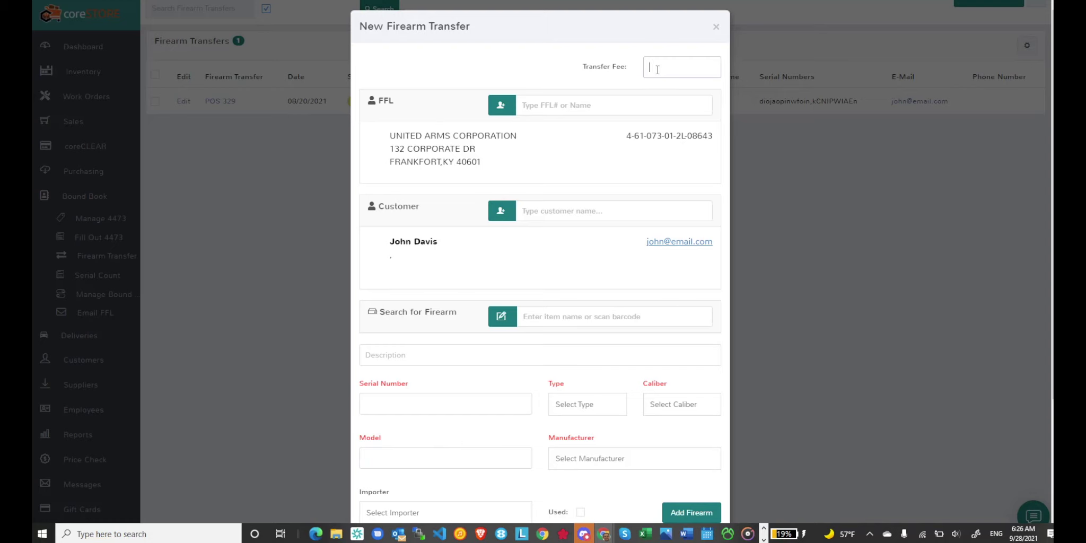
{"action": "type", "text": "50"}
{"action": "left_click", "coordinate": [577, 105]}
{"action": "type", "text": "Spor"}
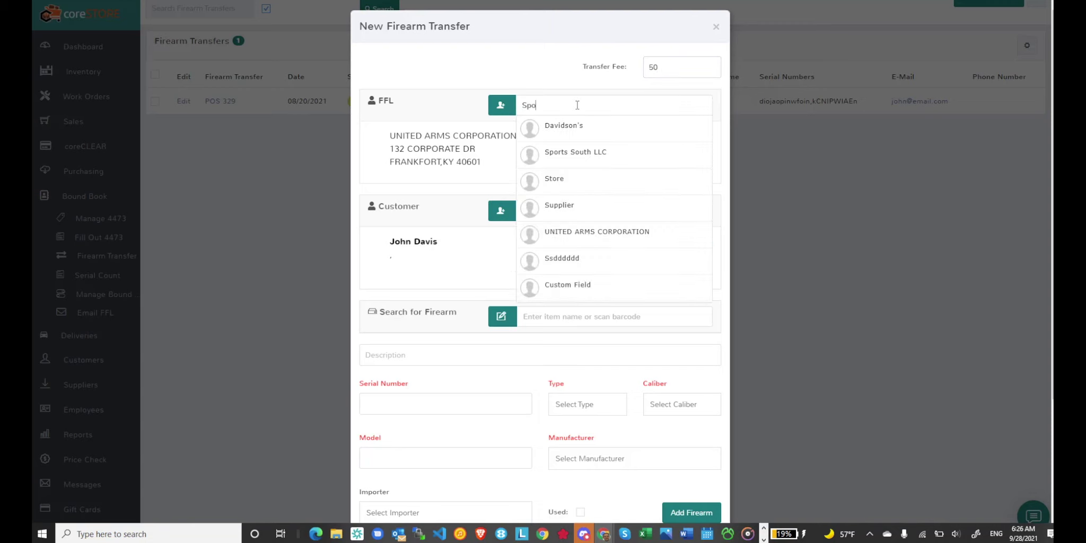
{"action": "left_click", "coordinate": [575, 131]}
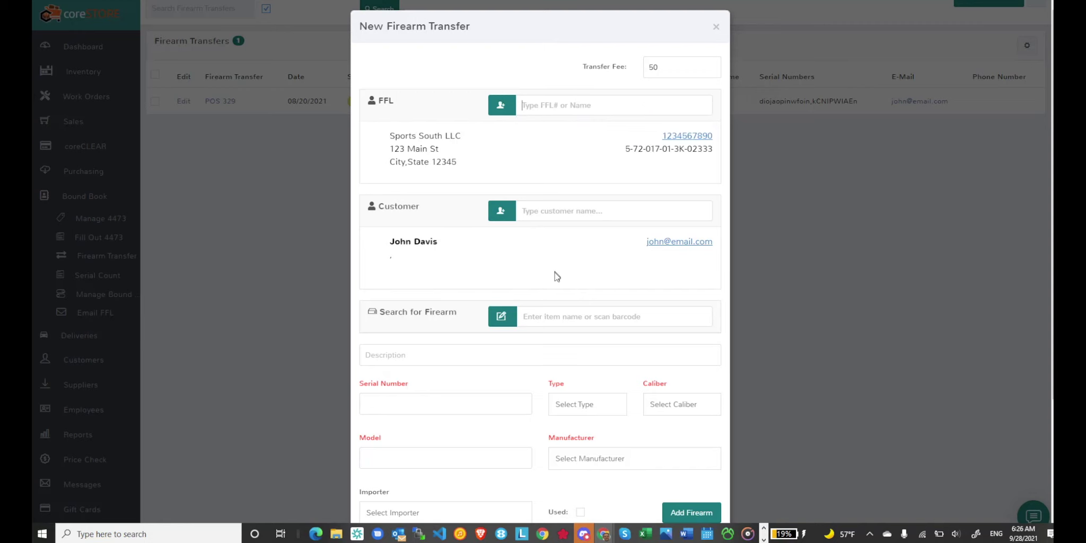
{"action": "scroll", "coordinate": [554, 276], "scroll_direction": "down", "scroll_amount": 2}
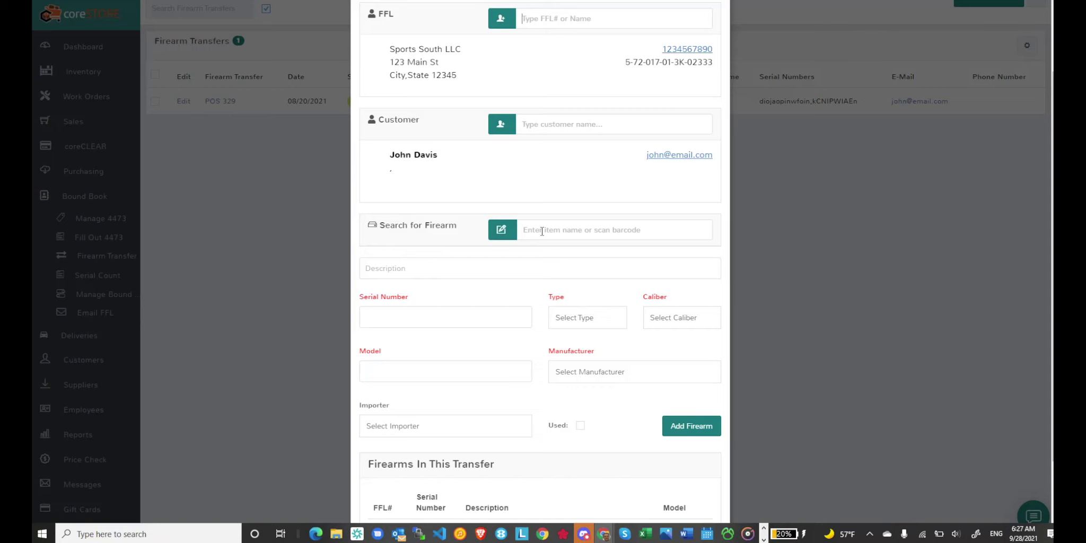
- Load the Glock G19 Gen 5 Compact 9mm Luger pistol as the second firearm
{"action": "type", "text": "Sig"}
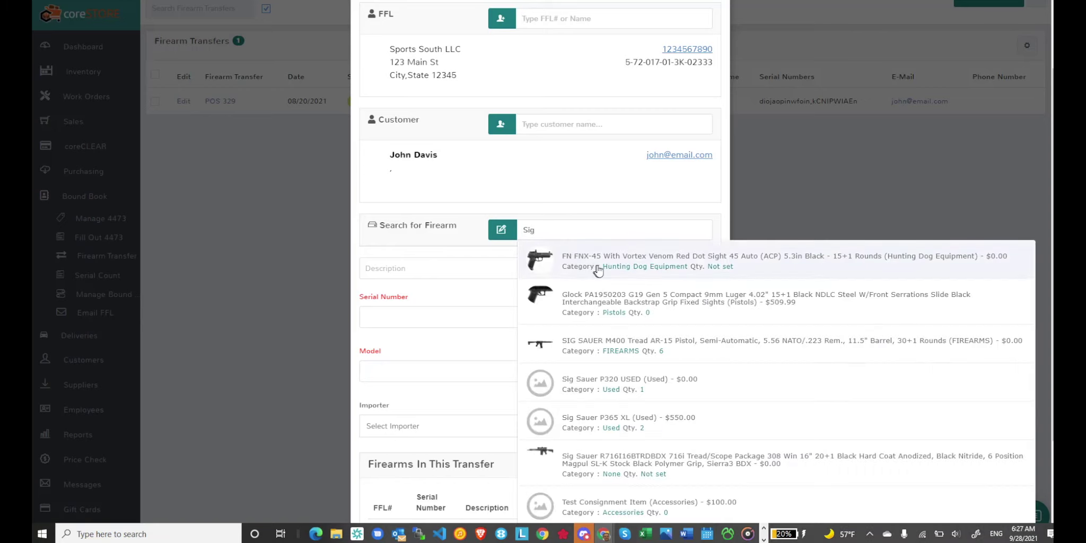
{"action": "left_click", "coordinate": [602, 270]}
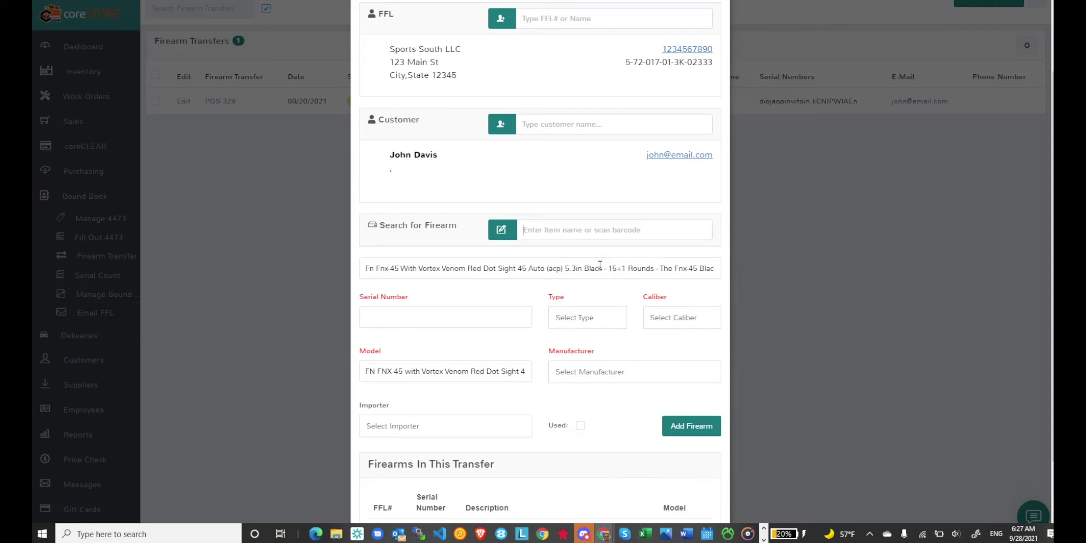
{"action": "left_click", "coordinate": [554, 229]}
{"action": "type", "text": "Sig"}
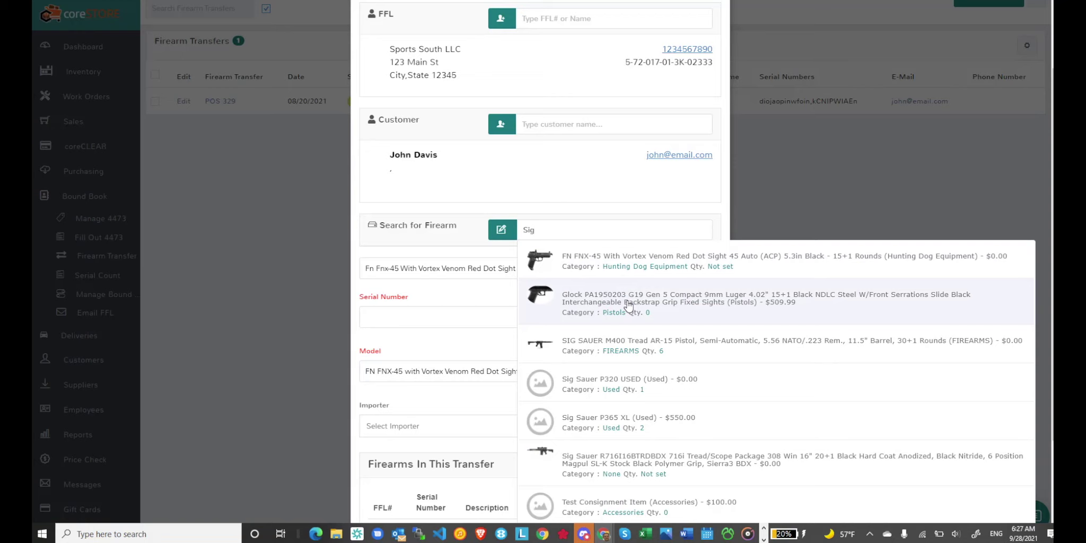
{"action": "left_click", "coordinate": [629, 306]}
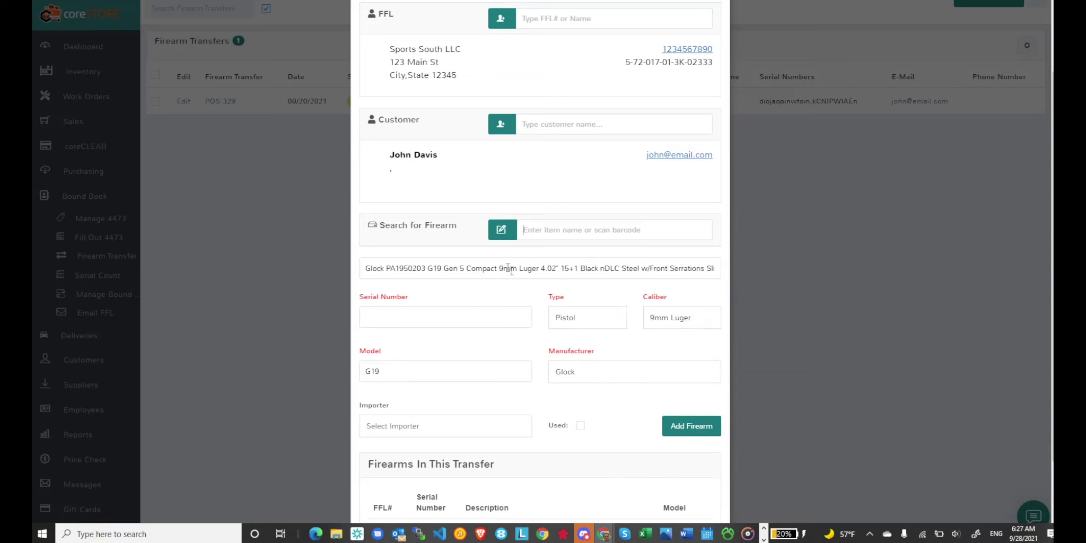
- Add the Glock G19 with serial 7601BB13 beside the Sig Sauer XN569016 and save the transfer
{"action": "left_click", "coordinate": [441, 316]}
{"action": "type", "text": "7601BB13"}
{"action": "scroll", "coordinate": [440, 317], "scroll_direction": "down", "scroll_amount": 2}
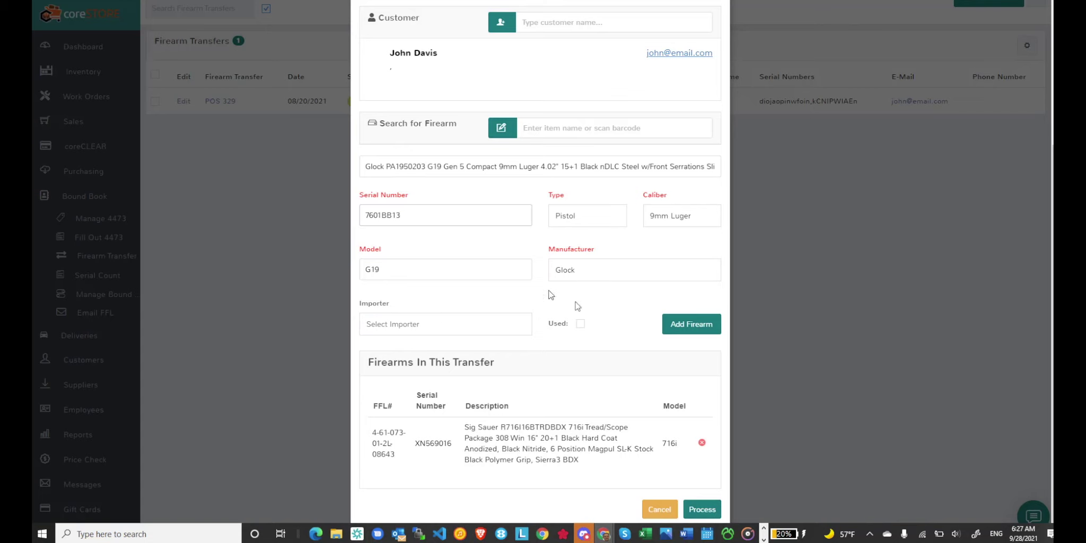
{"action": "left_click", "coordinate": [696, 325]}
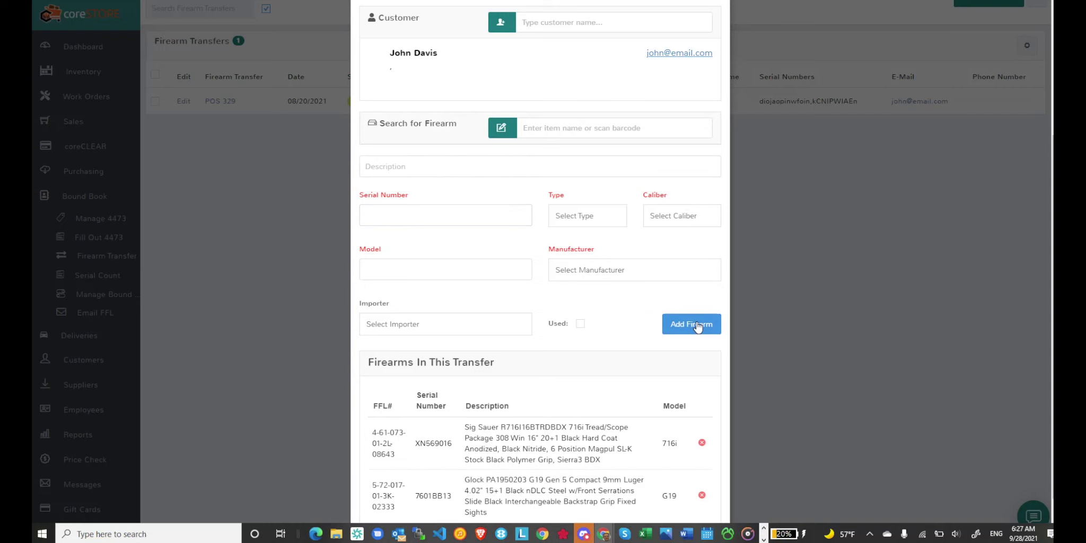
{"action": "scroll", "coordinate": [624, 340], "scroll_direction": "down", "scroll_amount": 1}
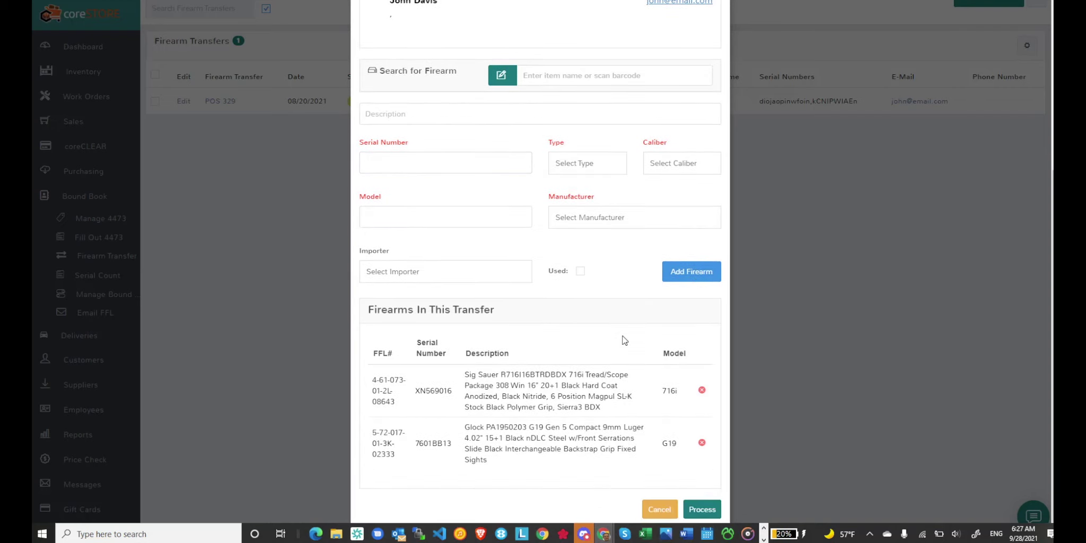
{"action": "left_click", "coordinate": [705, 511]}
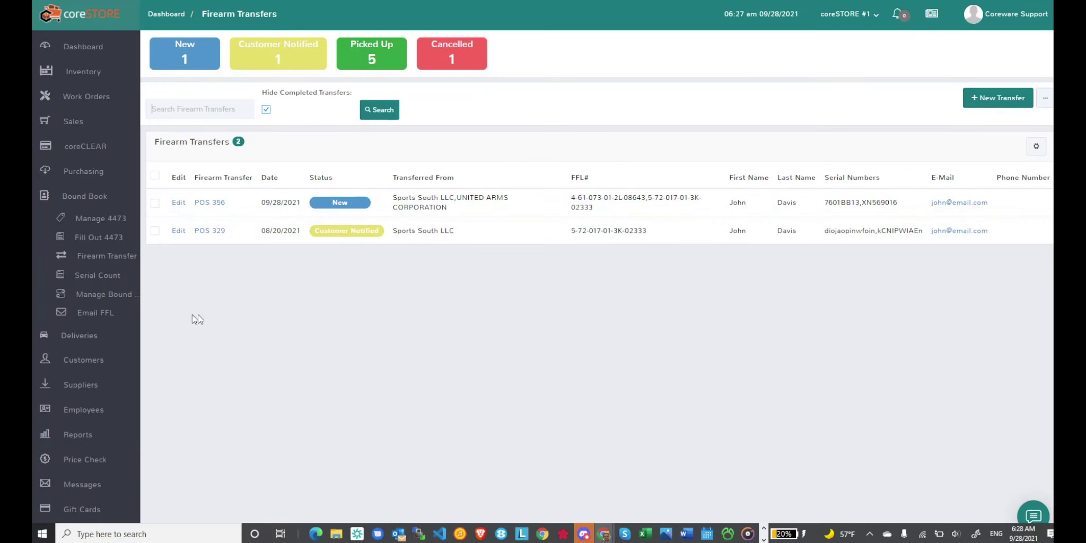
- Open the Bound Book page showing the PRIMARY book's 354 records
{"action": "left_click", "coordinate": [86, 197]}
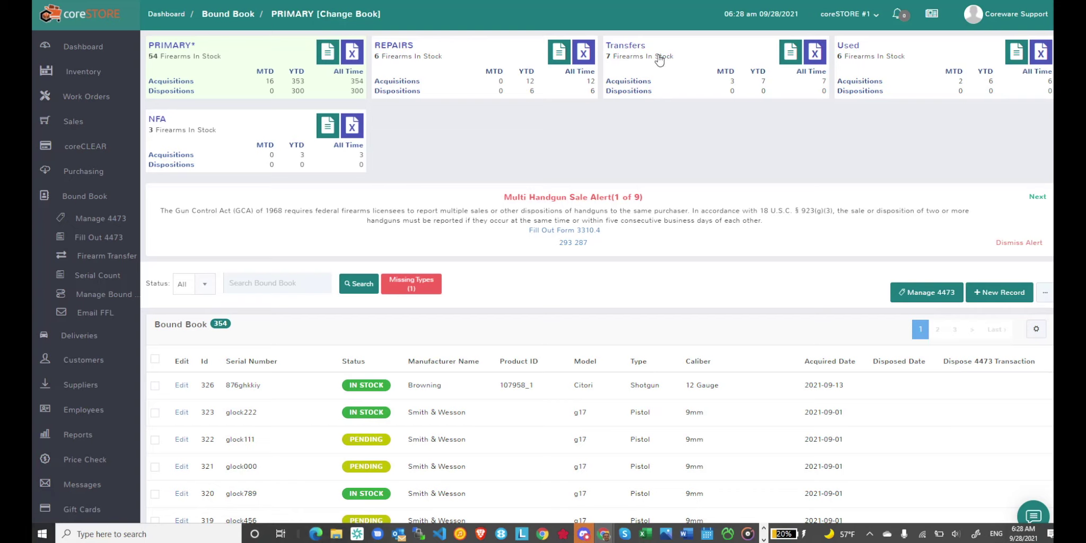
- Switch to the Transfers book listing the Glock G19 and Sig Sauer 716i in stock
{"action": "left_click", "coordinate": [659, 60]}
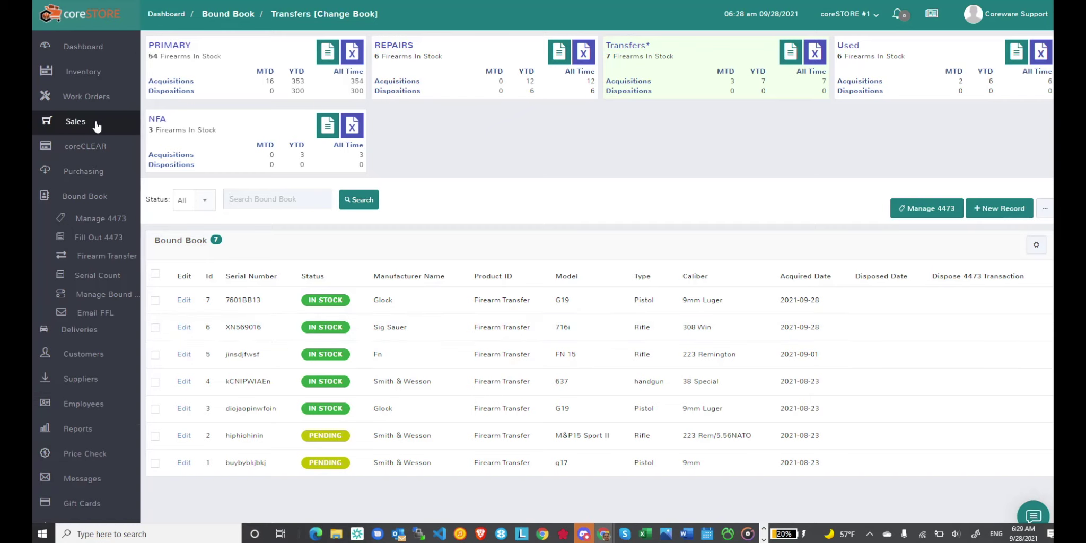
- Open the register's Suspended Sales list and expand its Type filter choices
{"action": "left_click", "coordinate": [95, 126]}
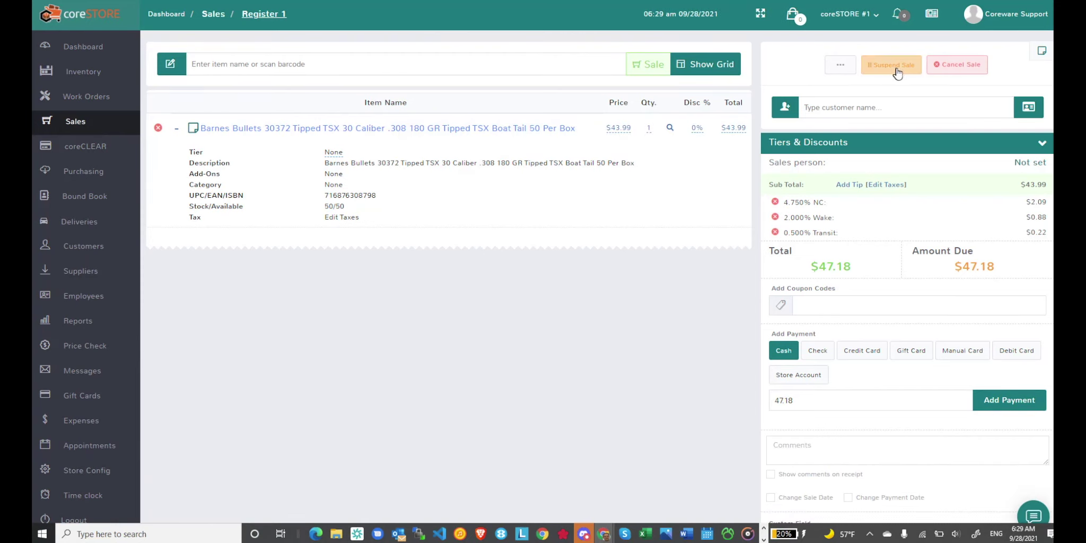
{"action": "left_click", "coordinate": [840, 65]}
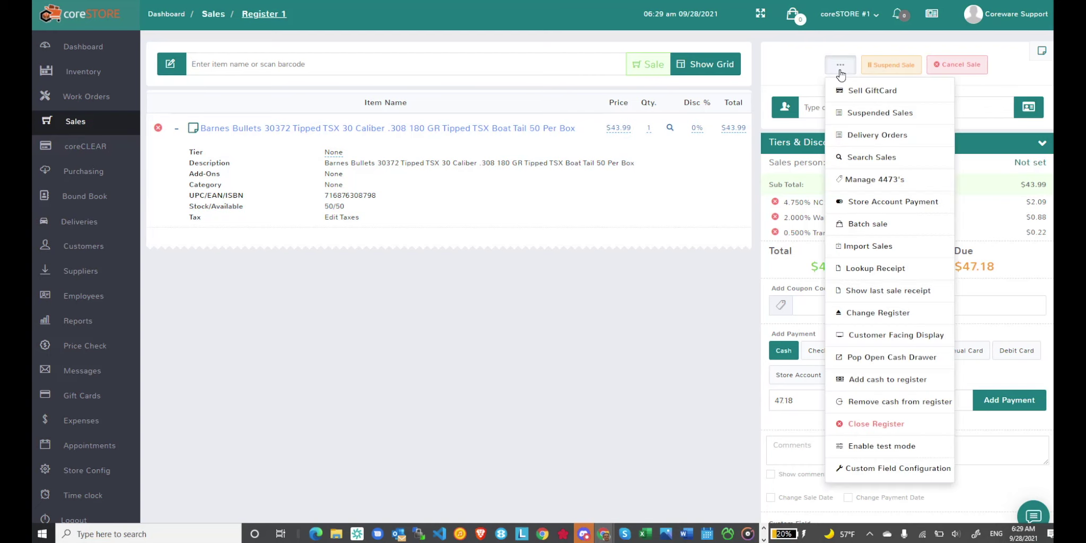
{"action": "left_click", "coordinate": [854, 121]}
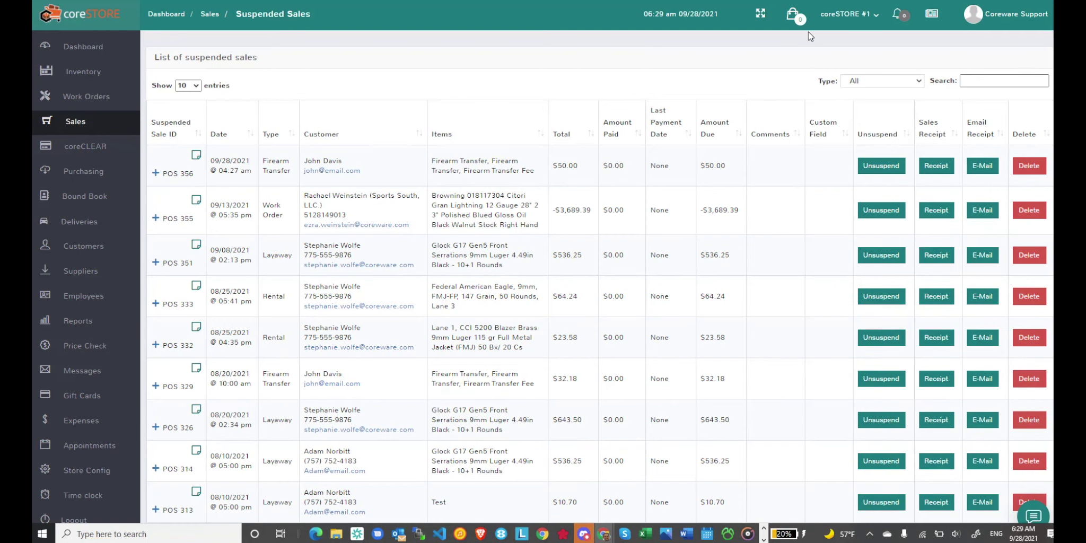
{"action": "left_click", "coordinate": [881, 80]}
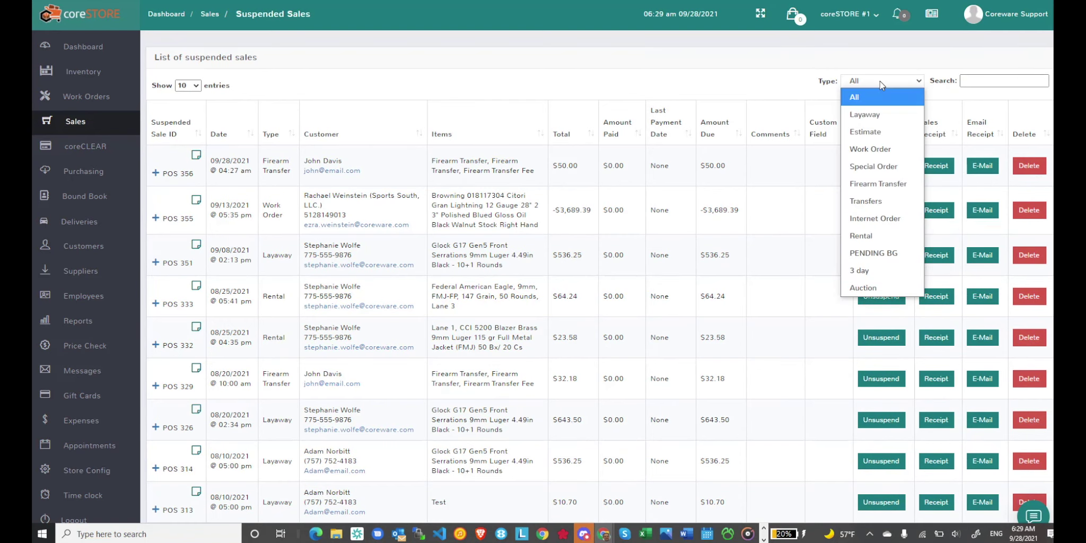
- Filter suspended sales to Firearm Transfer and expand POS 356 to show both firearms and the $50.00 fee
{"action": "left_click", "coordinate": [888, 182]}
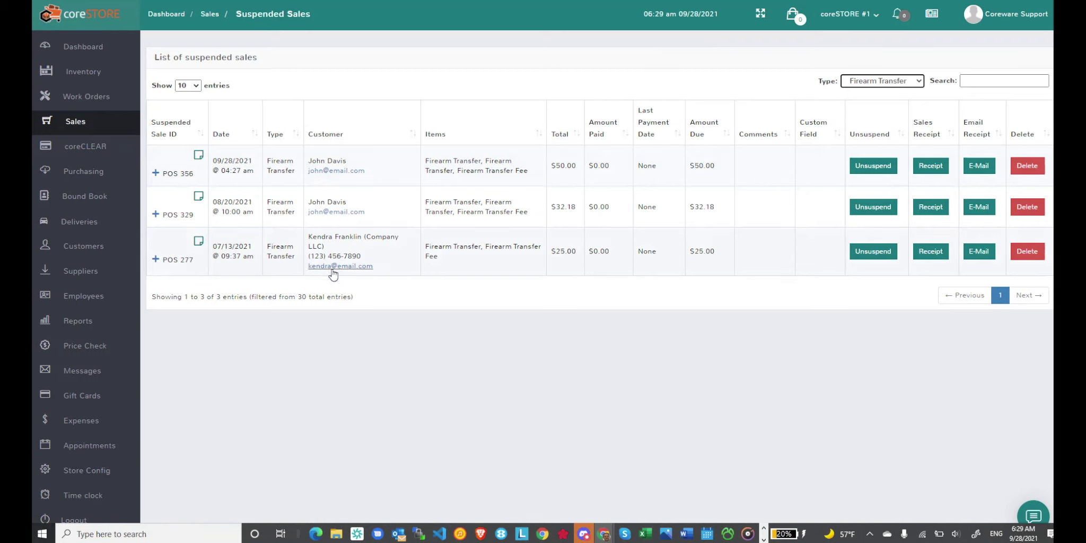
{"action": "left_click", "coordinate": [156, 172]}
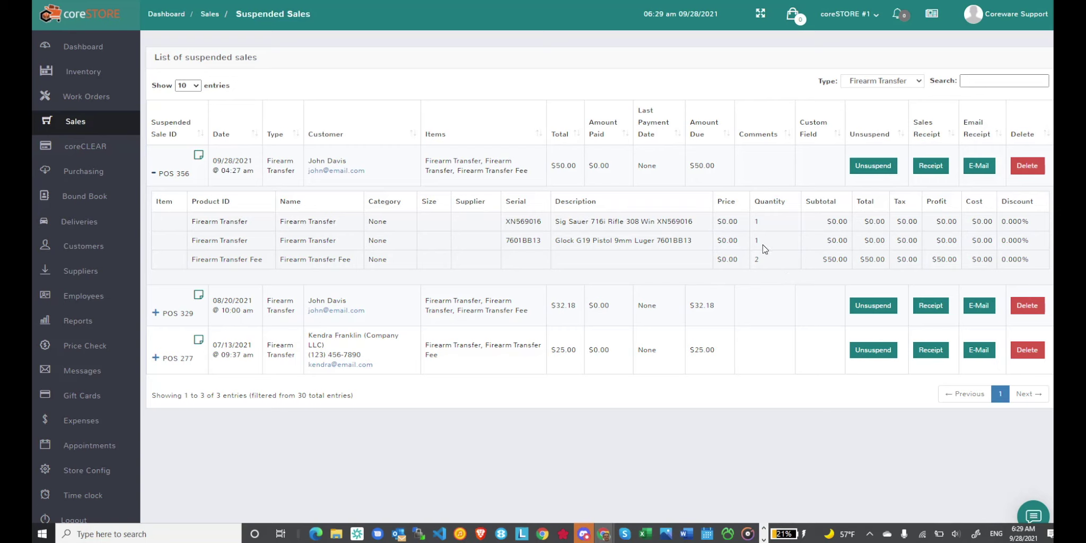
- Unsuspend POS 356 into the register, loading fee qty 2, both firearms, total $107.25
{"action": "left_click", "coordinate": [889, 167]}
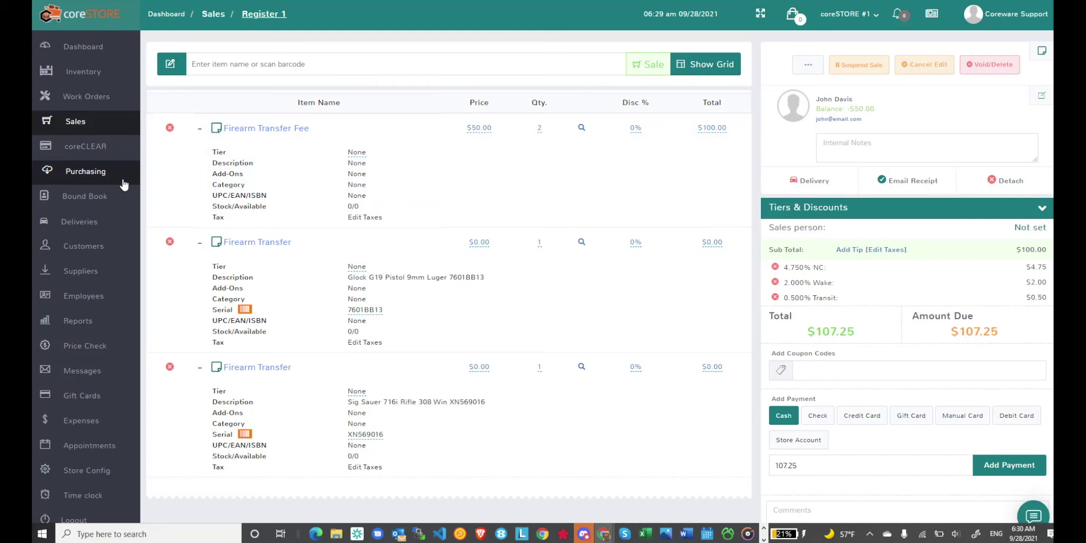
- Go to Bound Book > Firearm Transfer and edit the POS 356 transfer
{"action": "left_click", "coordinate": [93, 197]}
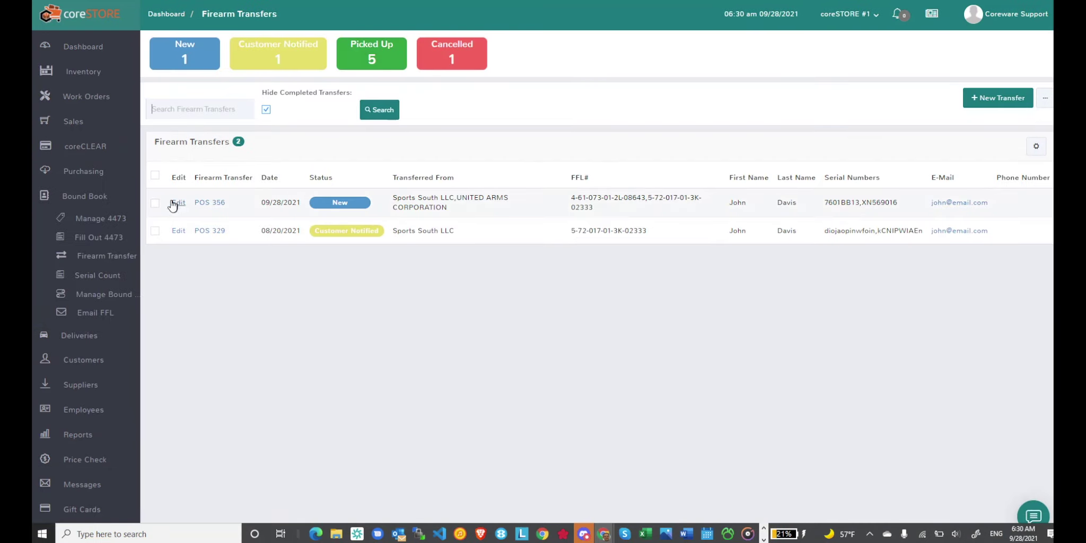
{"action": "left_click", "coordinate": [178, 203]}
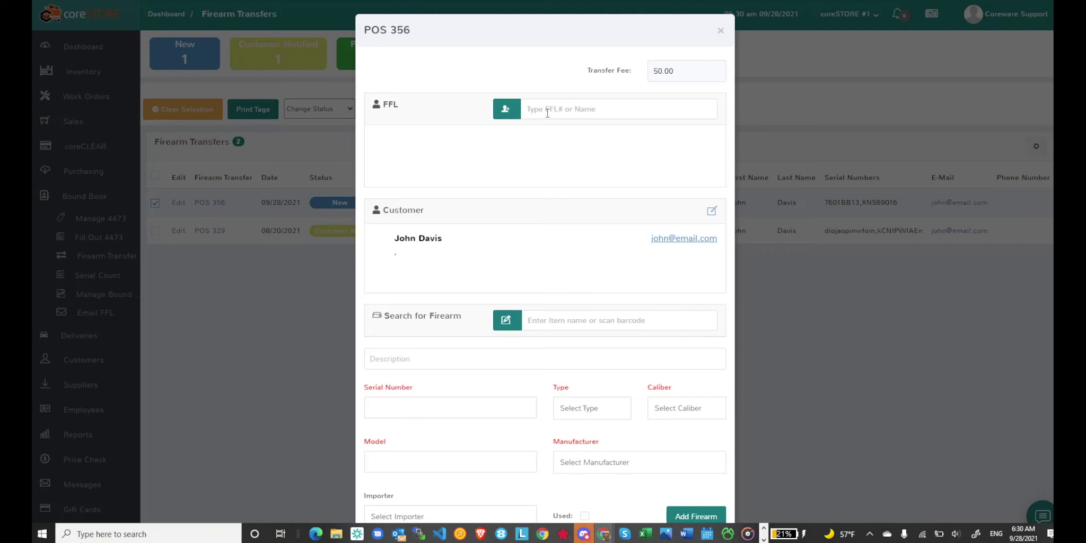
{"action": "scroll", "coordinate": [554, 227], "scroll_direction": "down", "scroll_amount": 4}
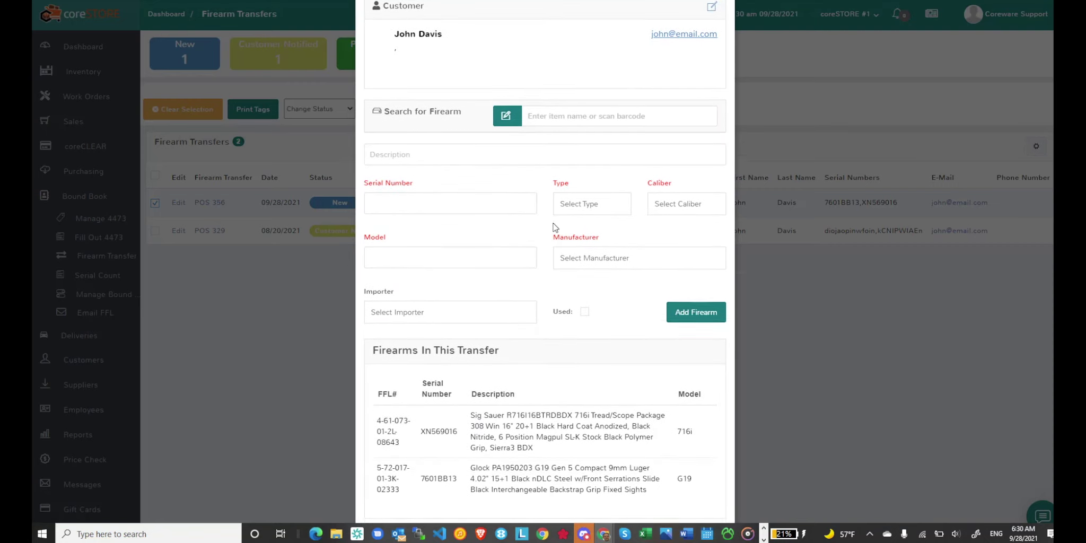
{"action": "scroll", "coordinate": [554, 226], "scroll_direction": "down", "scroll_amount": 1}
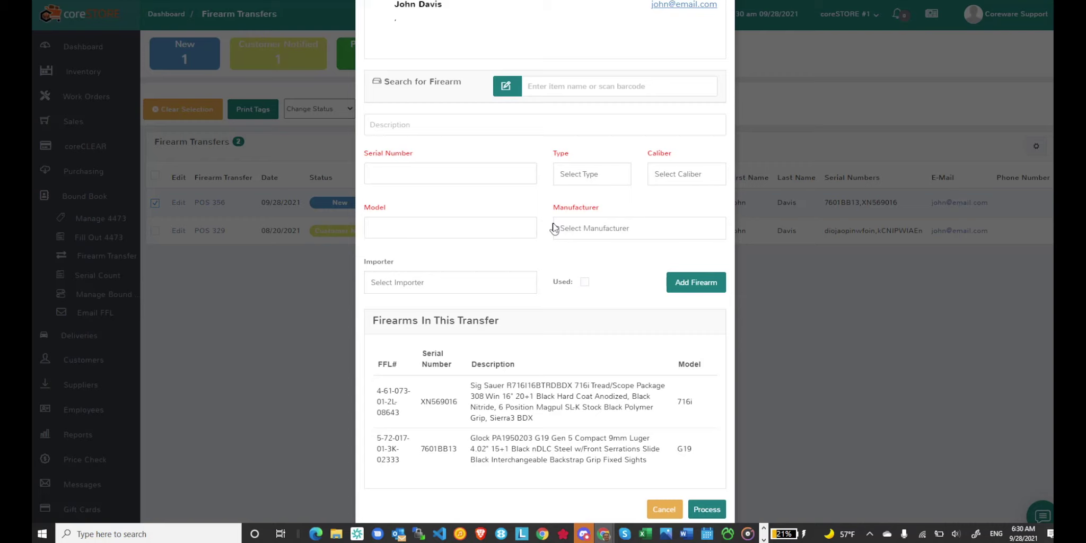
{"action": "scroll", "coordinate": [554, 227], "scroll_direction": "up", "scroll_amount": 3}
{"action": "scroll", "coordinate": [554, 227], "scroll_direction": "up", "scroll_amount": 3}
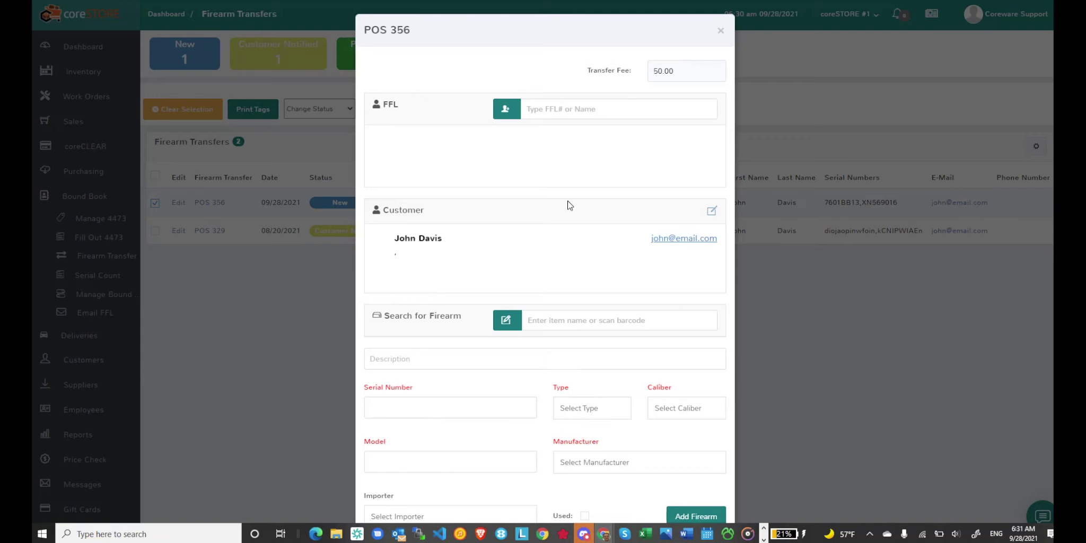
{"action": "scroll", "coordinate": [555, 250], "scroll_direction": "down", "scroll_amount": 2}
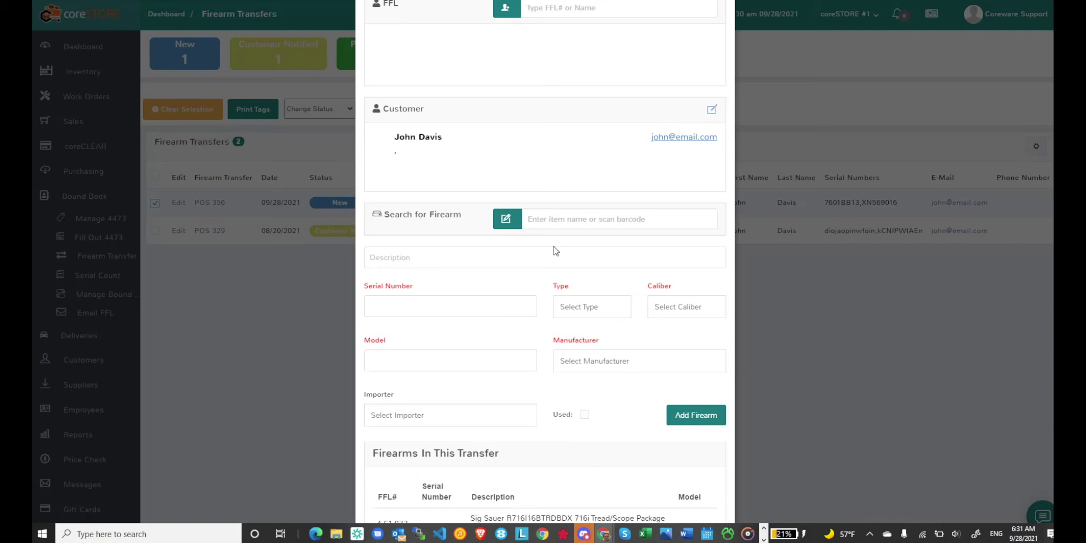
{"action": "scroll", "coordinate": [569, 300], "scroll_direction": "down", "scroll_amount": 2}
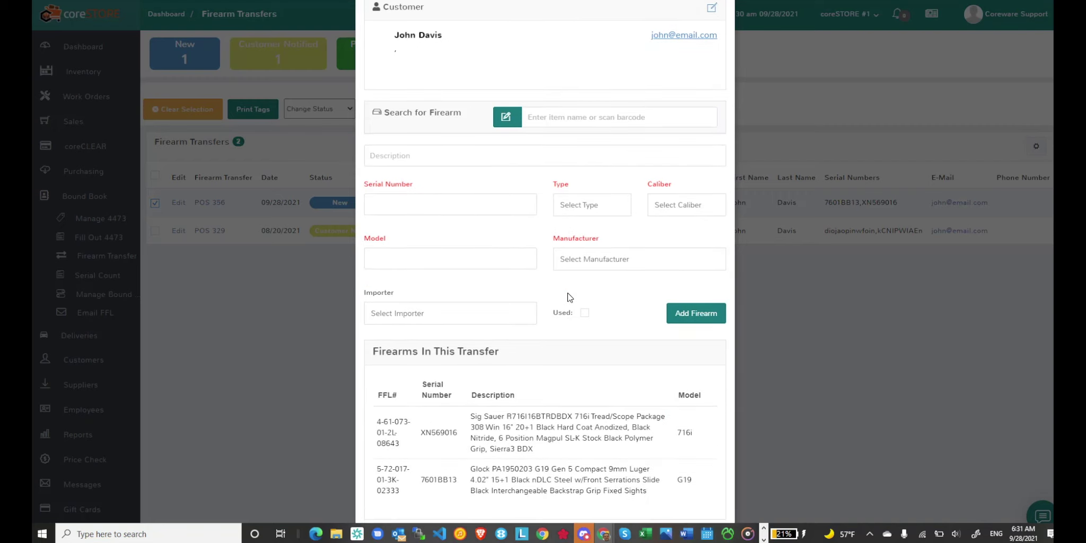
{"action": "scroll", "coordinate": [569, 297], "scroll_direction": "down", "scroll_amount": 1}
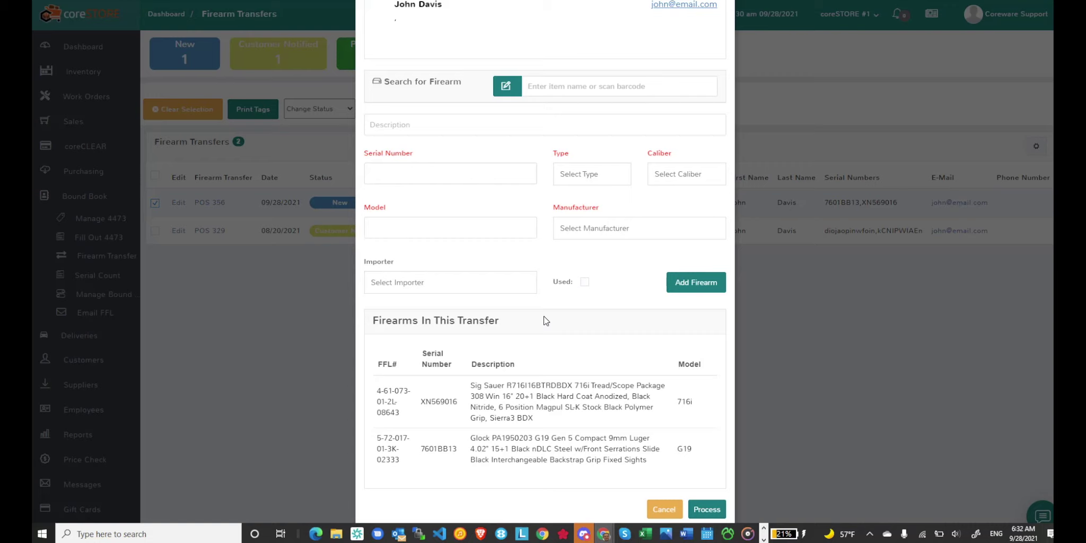
{"action": "scroll", "coordinate": [544, 320], "scroll_direction": "up", "scroll_amount": 4}
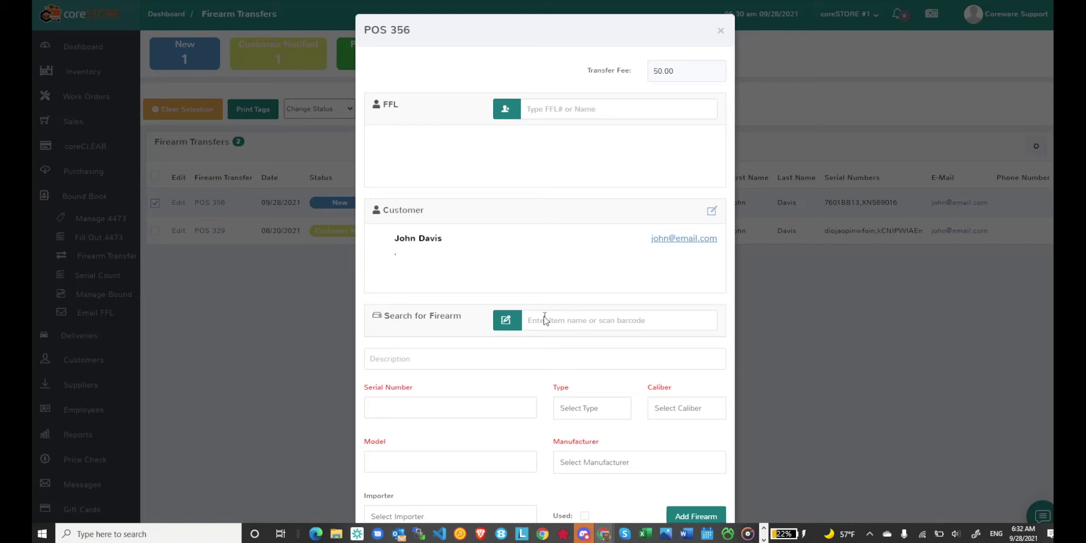
{"action": "scroll", "coordinate": [544, 320], "scroll_direction": "down", "scroll_amount": 2}
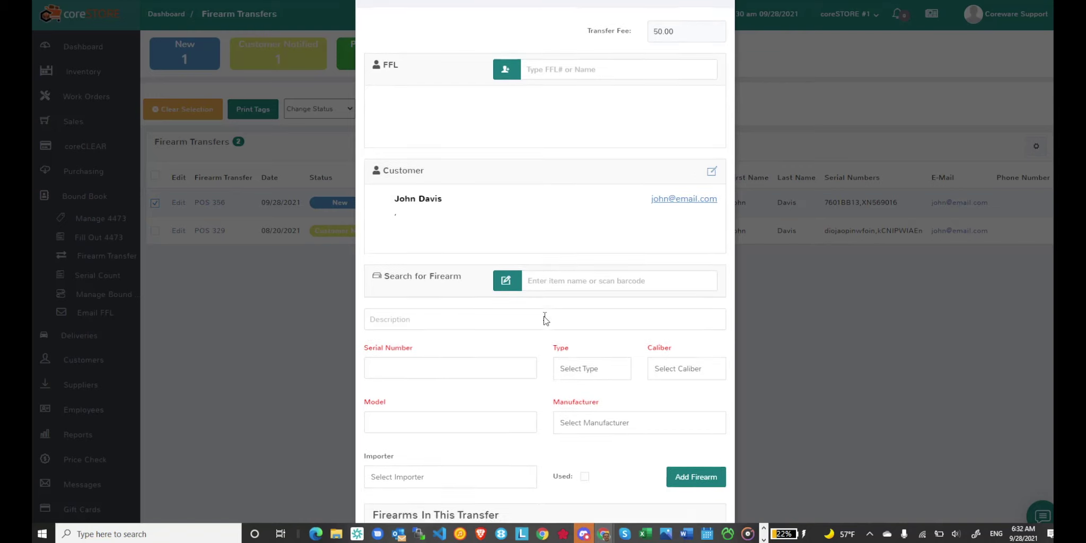
{"action": "scroll", "coordinate": [544, 319], "scroll_direction": "up", "scroll_amount": 2}
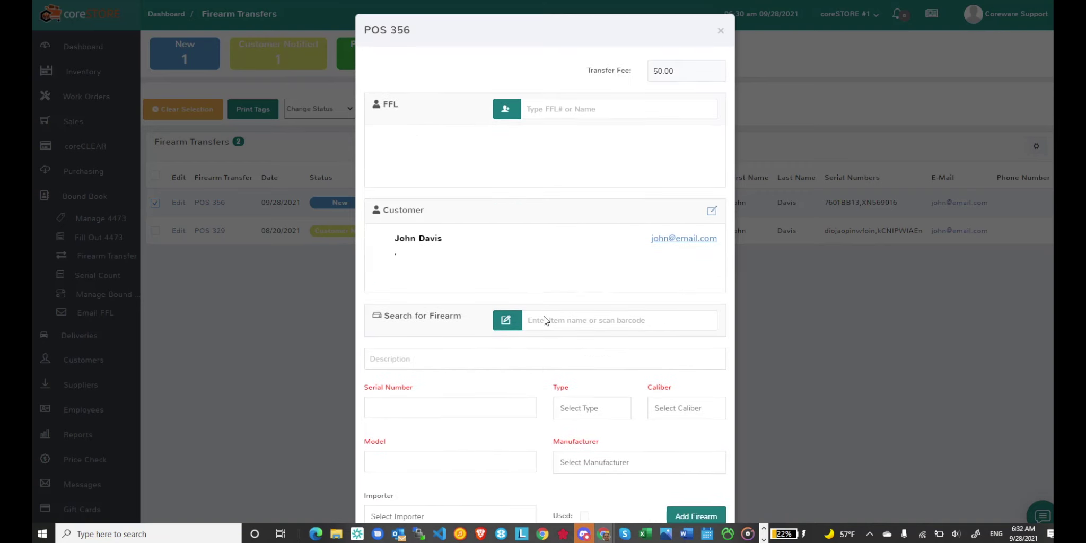